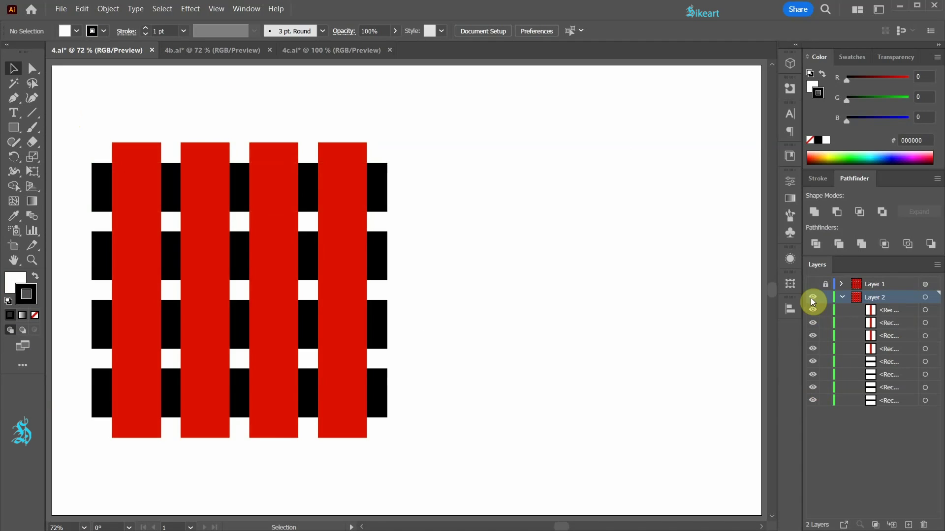
Widen the panel dock and marquee-select the four red and four black rectangles.
drag(802, 287, 721, 282)
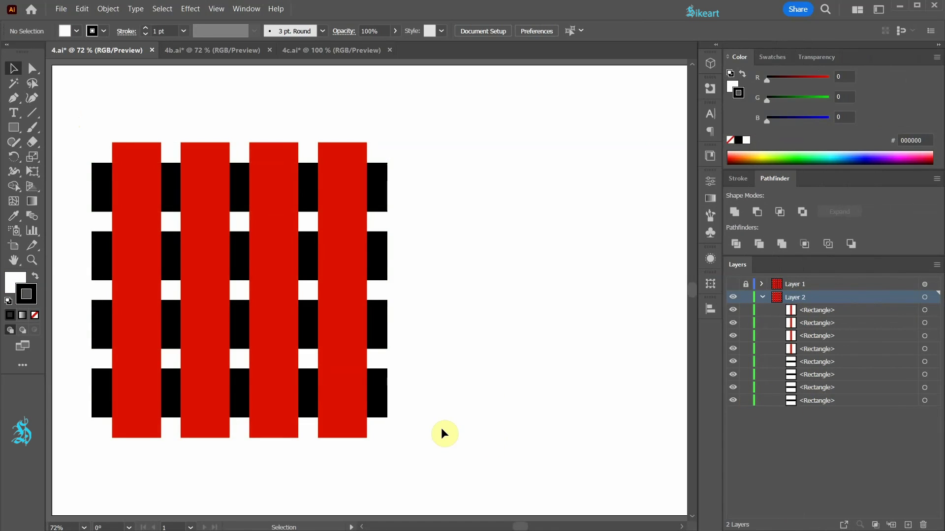
drag(67, 123, 416, 459)
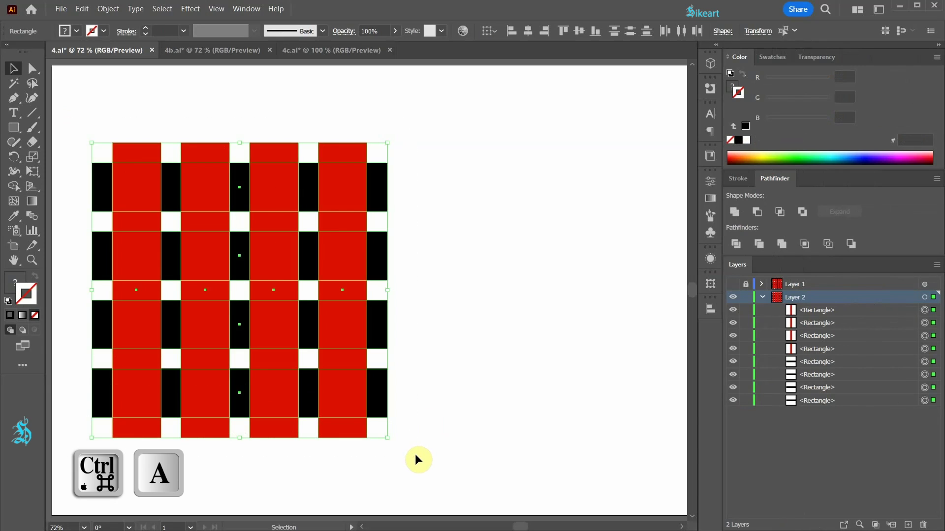
Make an Intertwine object from the eight selected rectangles with Object > Intertwine > Make.
click(108, 9)
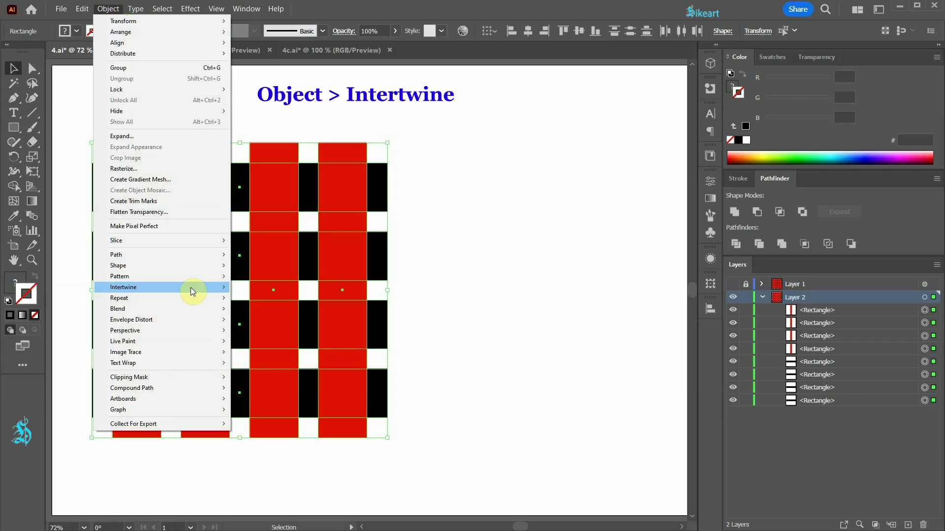
mouse_move(191, 287)
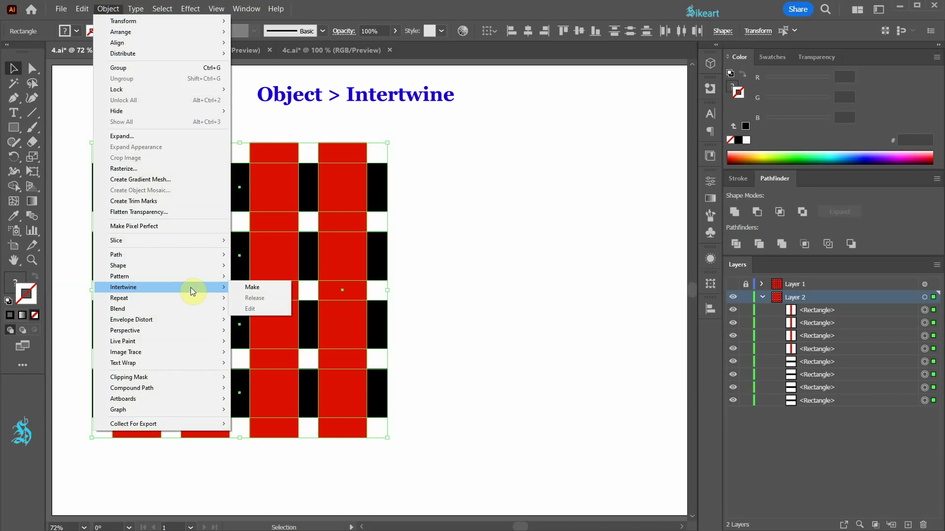
click(274, 293)
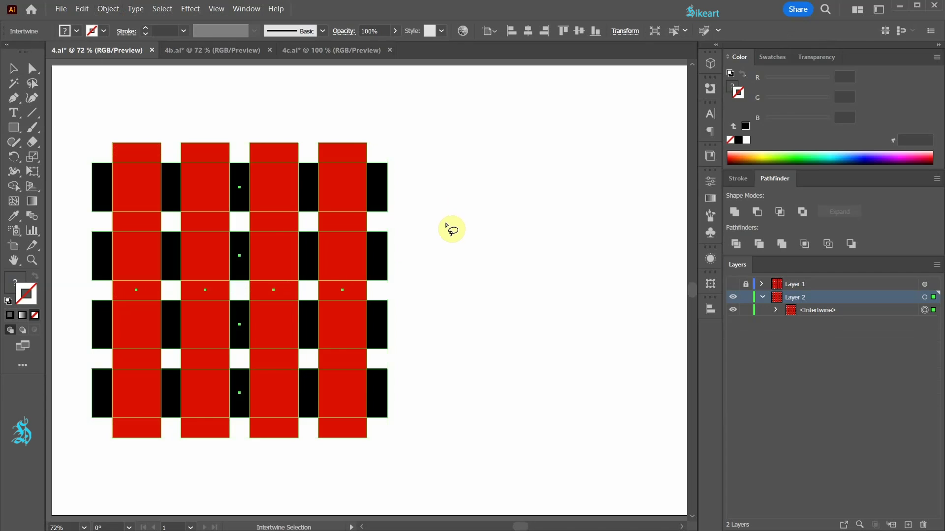
Lasso the top-row crossings so black passes over the second and fourth red bars, undoing a stray edit.
mouse_move(171, 150)
mouse_down()
mouse_move(171, 223)
mouse_move(244, 224)
mouse_move(238, 148)
mouse_move(166, 154)
mouse_up()
mouse_move(306, 155)
mouse_down()
mouse_move(308, 219)
mouse_move(376, 222)
mouse_move(381, 160)
mouse_move(306, 156)
mouse_up()
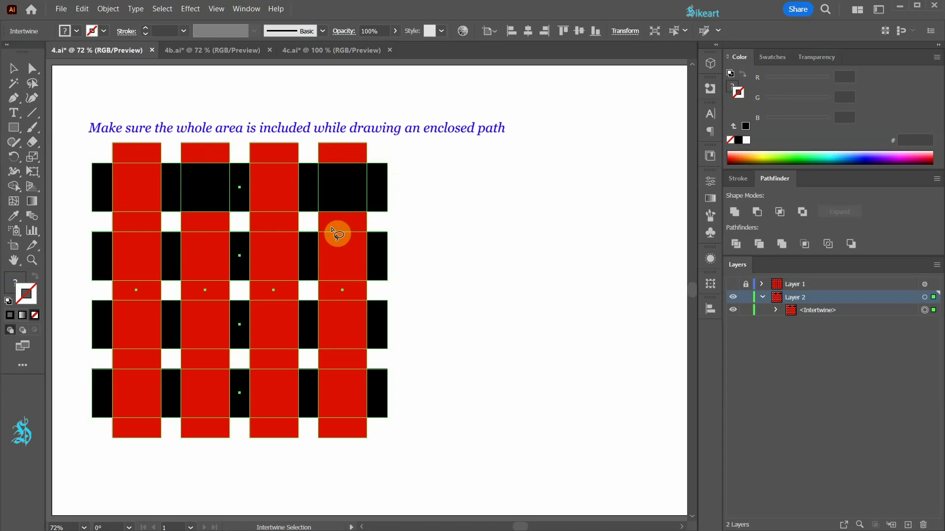
mouse_move(102, 223)
mouse_down()
mouse_move(102, 284)
mouse_move(133, 288)
mouse_move(175, 270)
mouse_move(175, 229)
mouse_move(123, 222)
mouse_move(99, 229)
mouse_up()
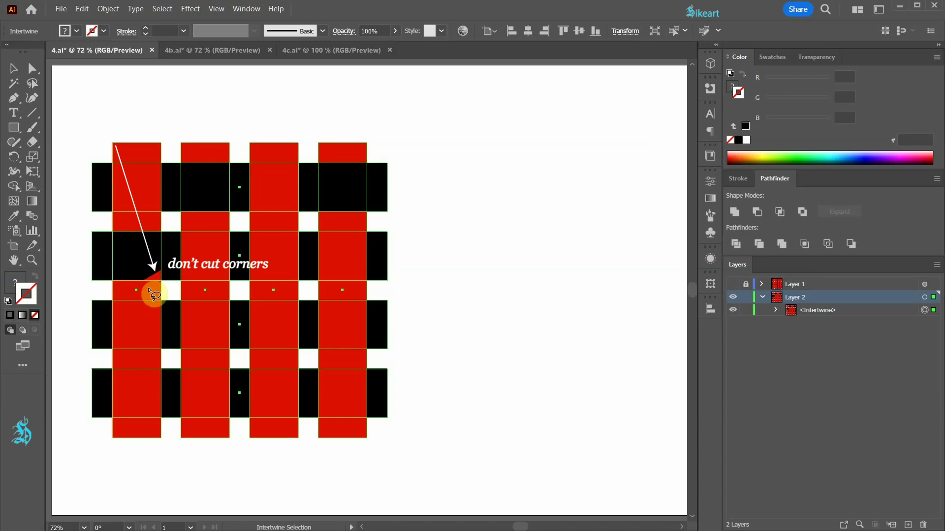
drag(170, 276, 166, 261)
key(ctrl+z)
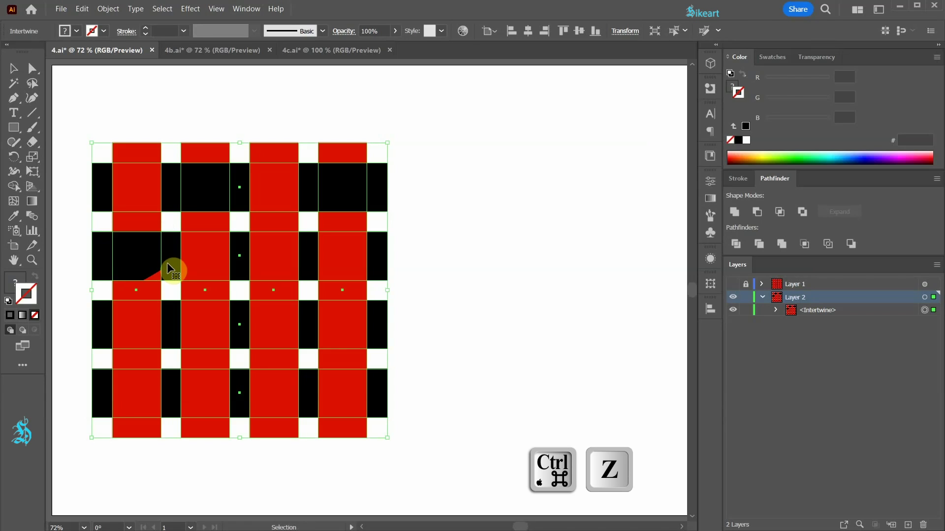
key(ctrl+z)
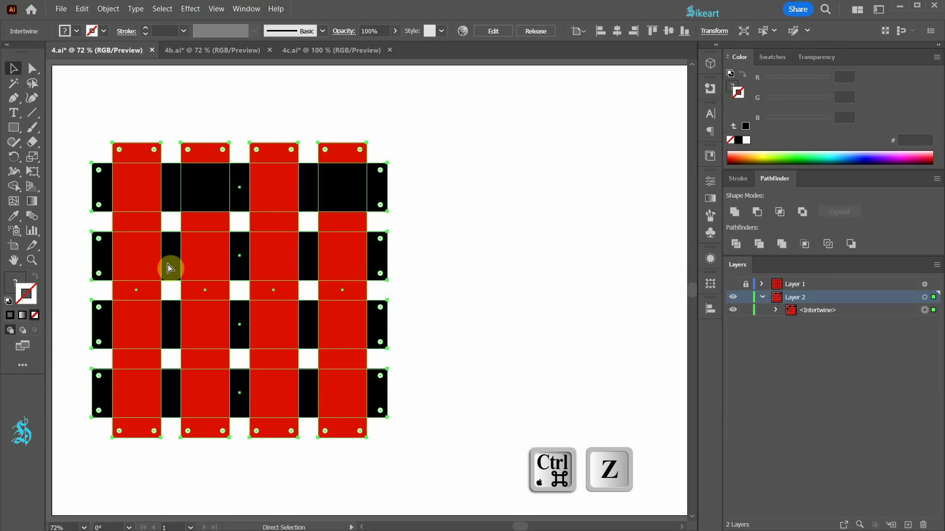
key(v)
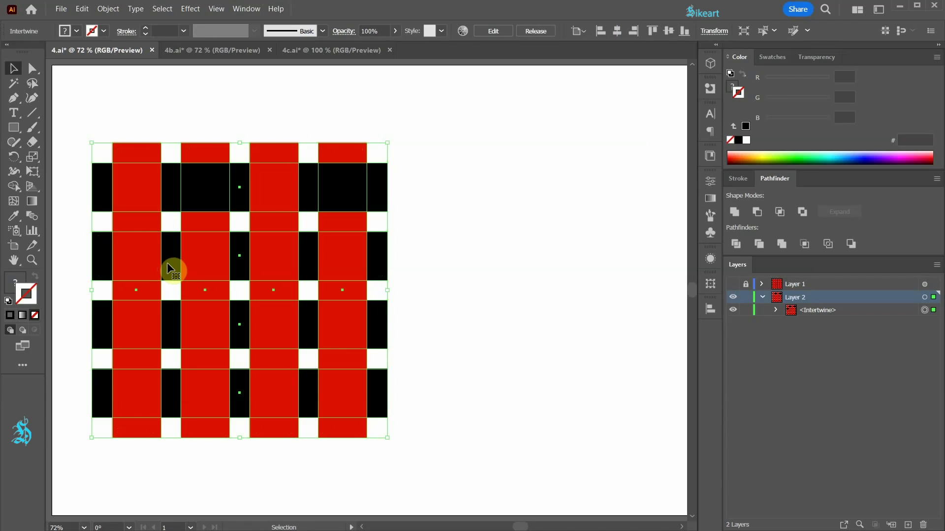
Return to Intertwine editing and flip the two second-row crossings.
click(109, 10)
mouse_move(210, 289)
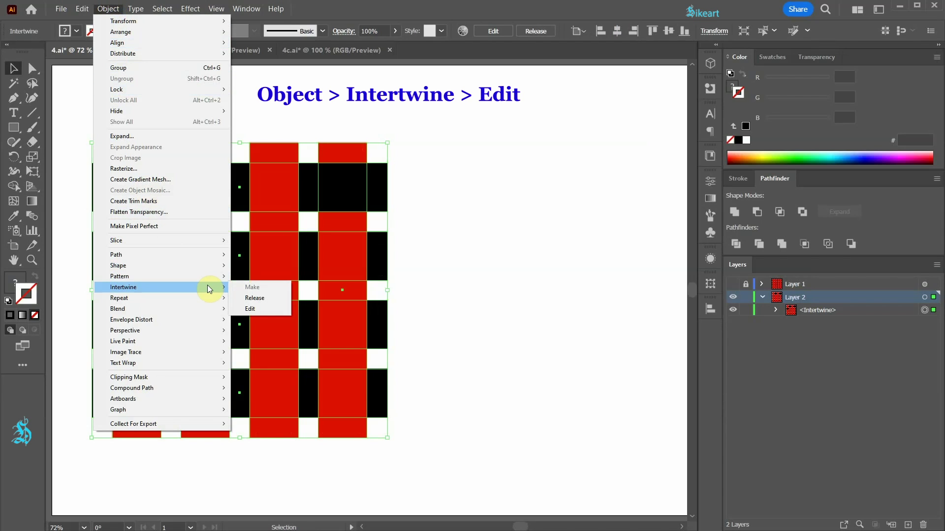
click(265, 309)
mouse_move(103, 223)
mouse_down()
mouse_move(108, 289)
mouse_move(167, 295)
mouse_move(176, 233)
mouse_move(94, 226)
mouse_move(101, 224)
mouse_up()
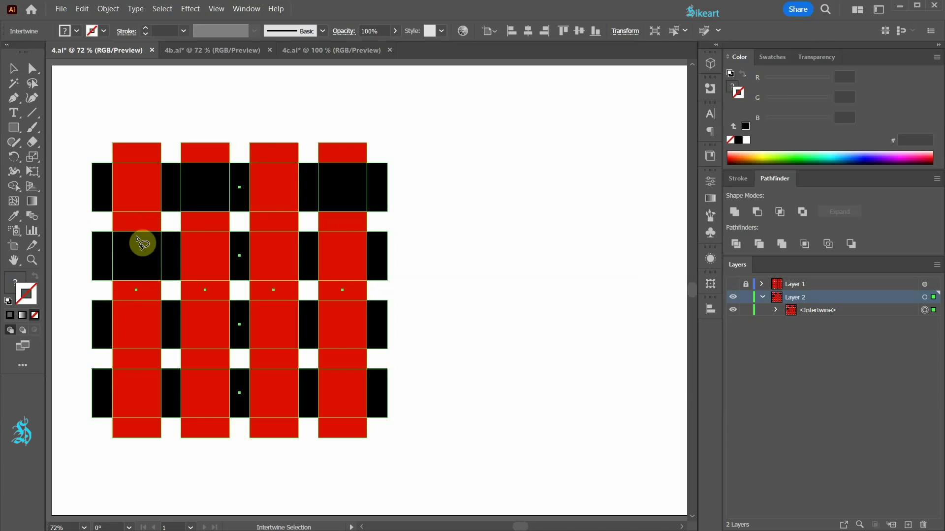
mouse_move(242, 224)
mouse_down()
mouse_move(249, 287)
mouse_move(308, 295)
mouse_move(316, 241)
mouse_move(288, 227)
mouse_move(242, 231)
mouse_up()
Flip the third-row and bottom-row crossings, then deselect the finished weave.
drag(173, 295, 182, 300)
mouse_move(310, 302)
mouse_down()
mouse_move(362, 363)
mouse_move(315, 295)
mouse_up()
mouse_move(156, 377)
mouse_down()
mouse_move(180, 364)
mouse_move(163, 374)
mouse_up()
mouse_move(235, 366)
mouse_down()
mouse_move(292, 426)
mouse_move(235, 367)
mouse_up()
key(v)
click(497, 397)
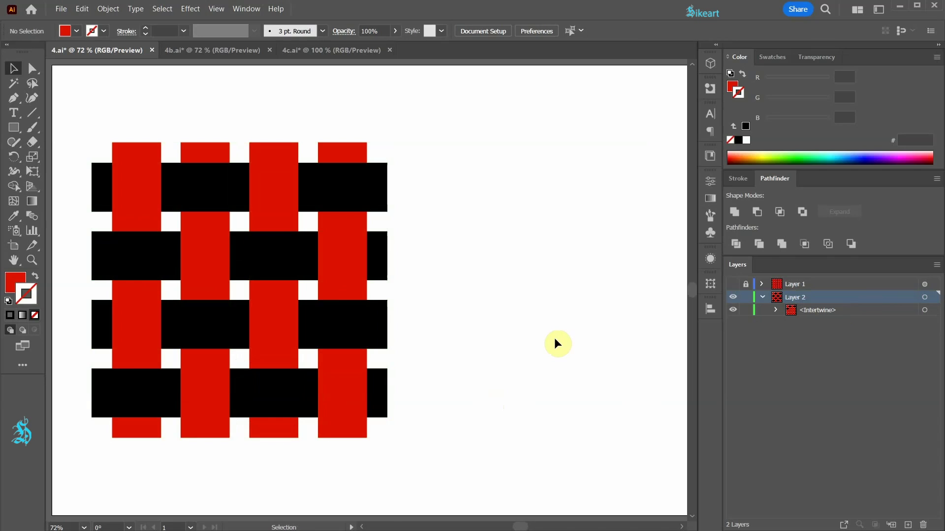
Release the Intertwine into eight separate strips, then undo to restore the woven object.
drag(74, 118, 399, 461)
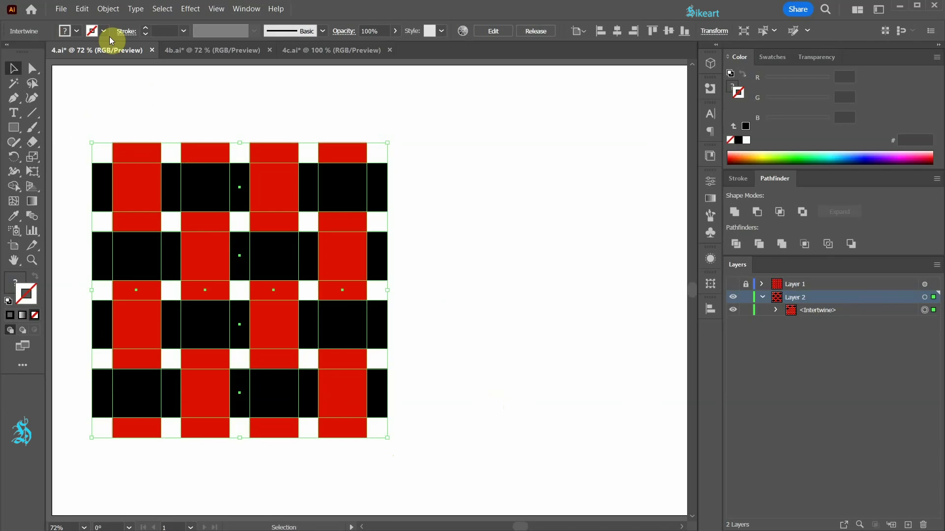
click(109, 8)
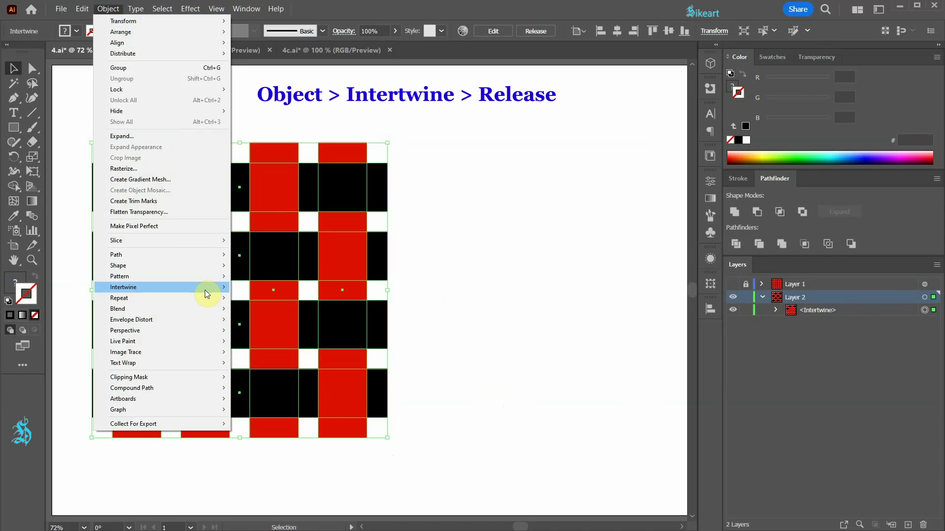
mouse_move(204, 290)
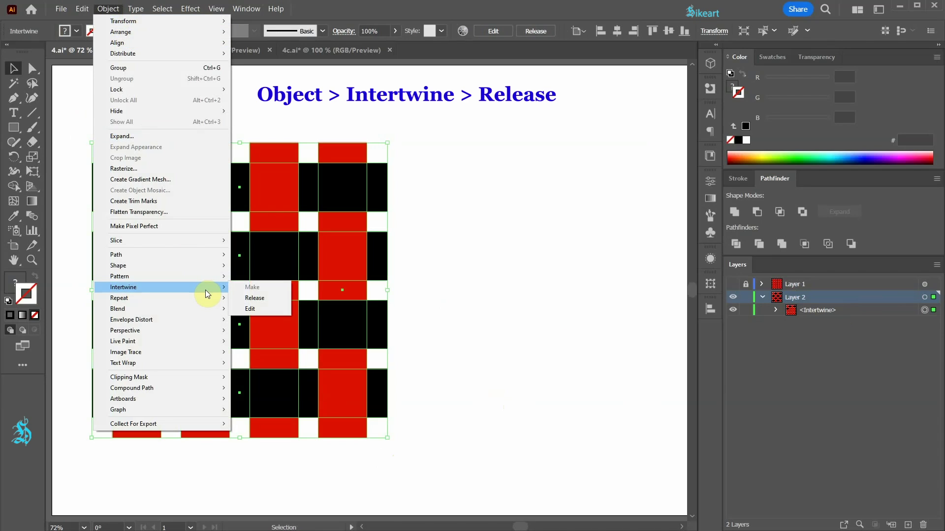
click(261, 298)
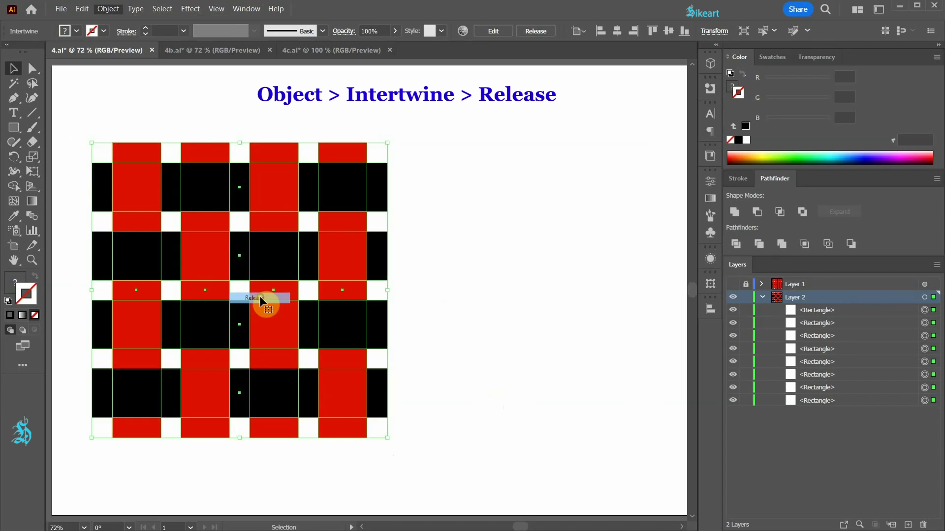
click(598, 391)
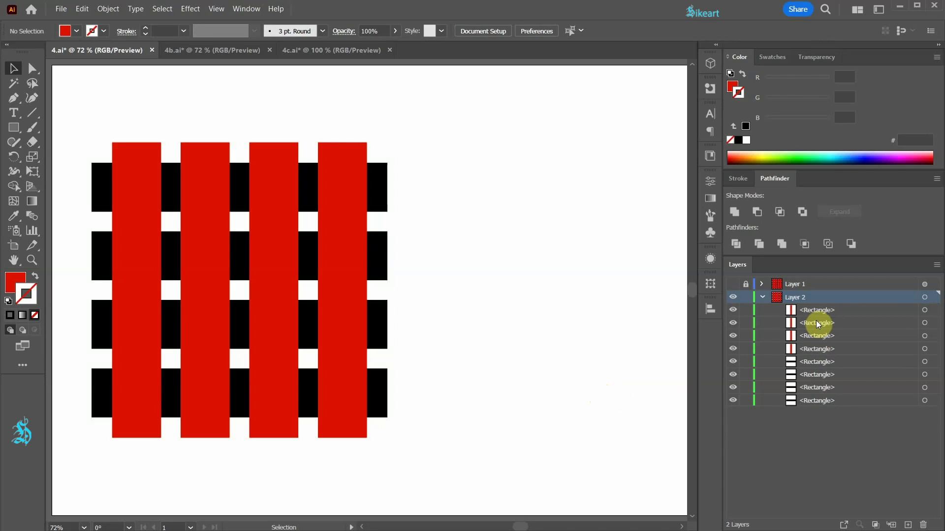
key(ctrl+z)
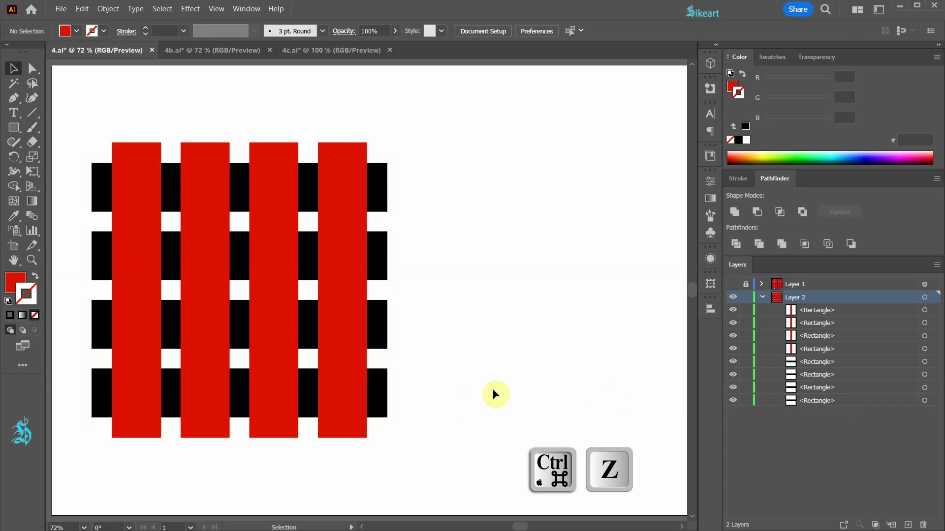
click(495, 364)
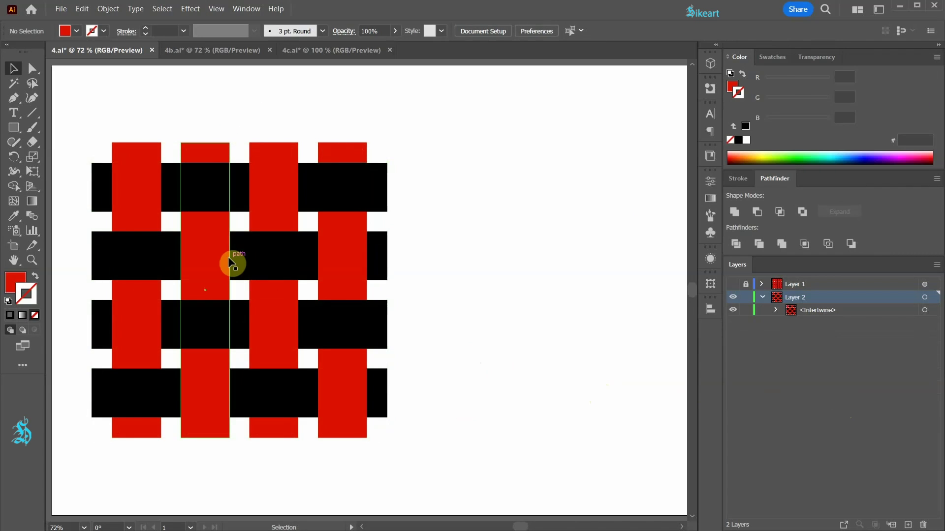
click(211, 149)
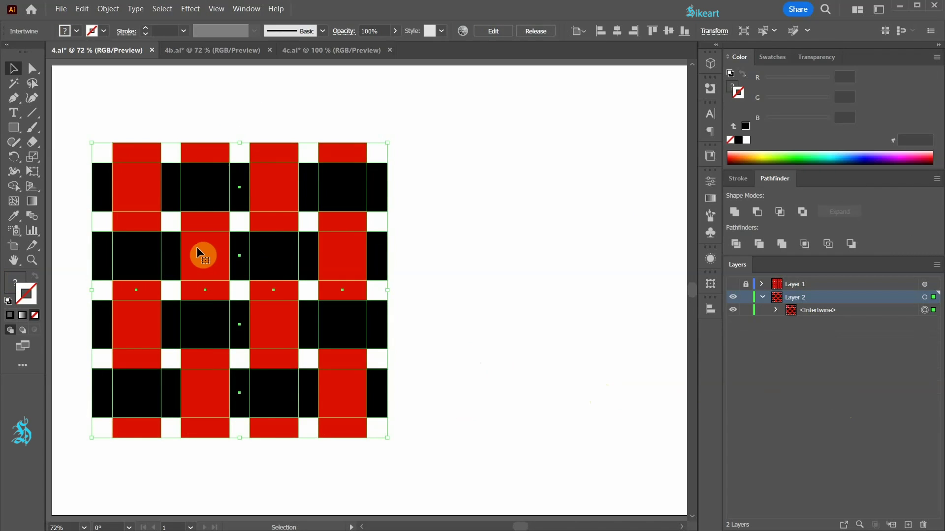
Expand the Intertwine object into a group of nine clip groups and list them in Layers.
click(108, 8)
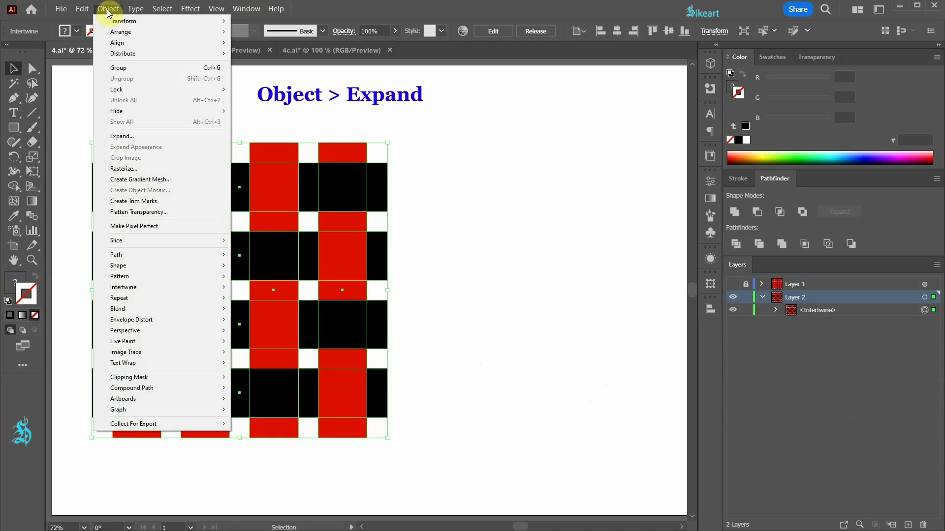
click(167, 137)
click(677, 212)
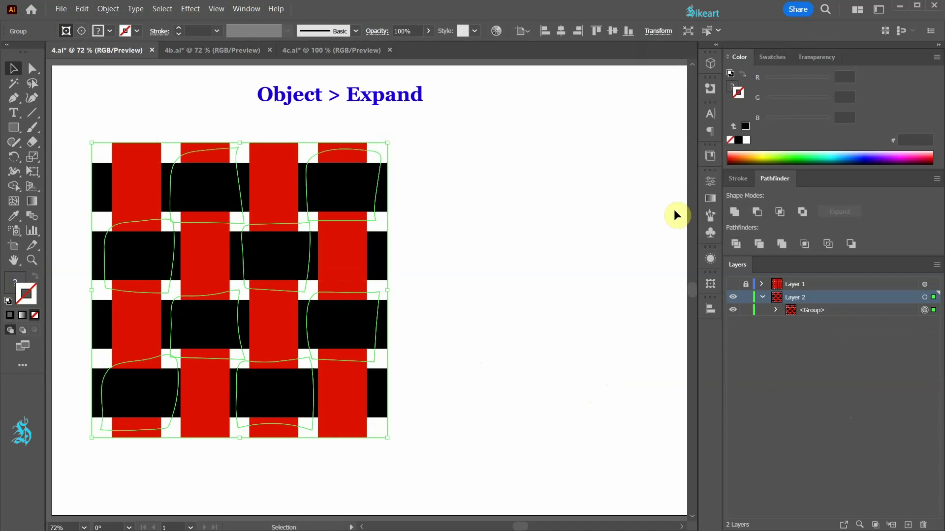
click(775, 310)
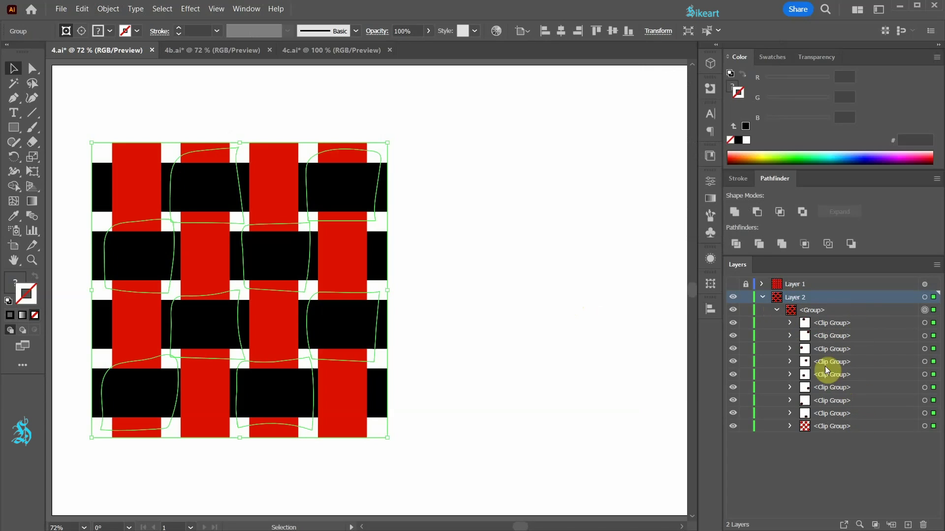
Select the red strip inside the first clip group and give it a two-stop red gradient.
click(789, 322)
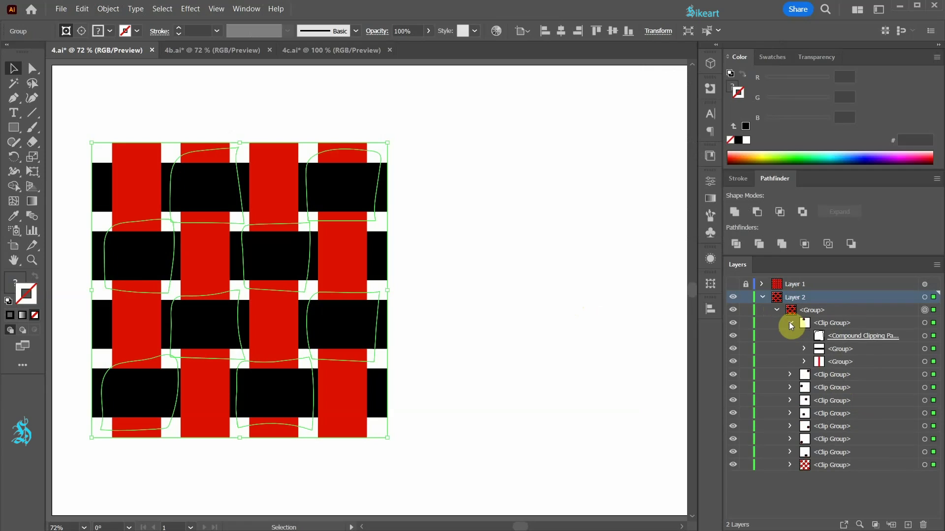
click(924, 336)
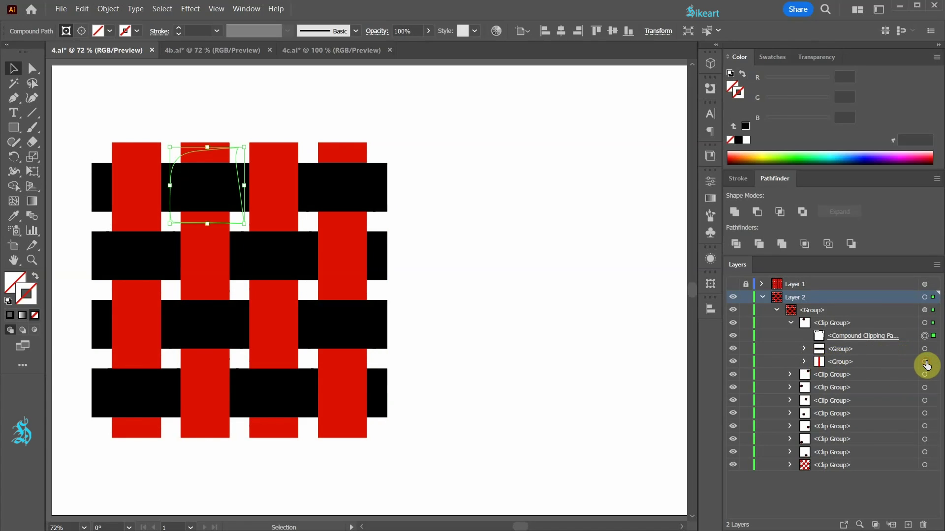
click(924, 362)
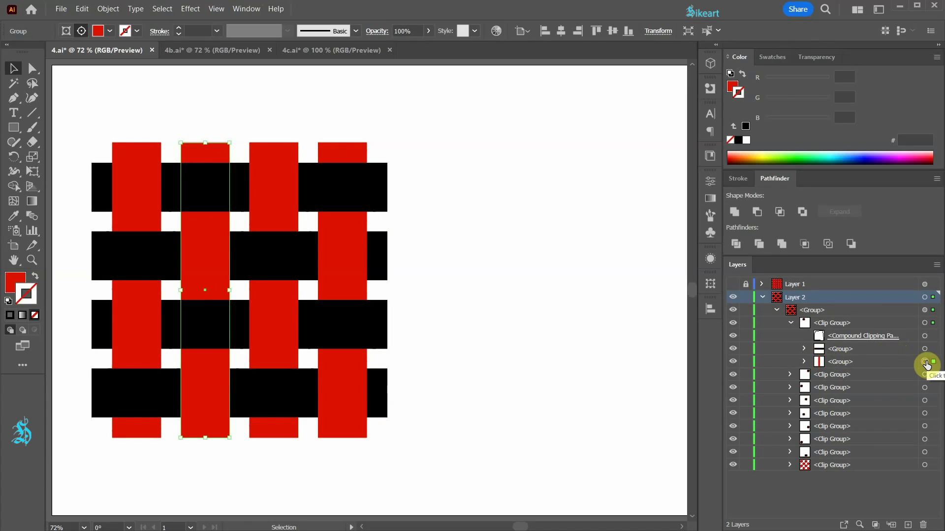
click(710, 198)
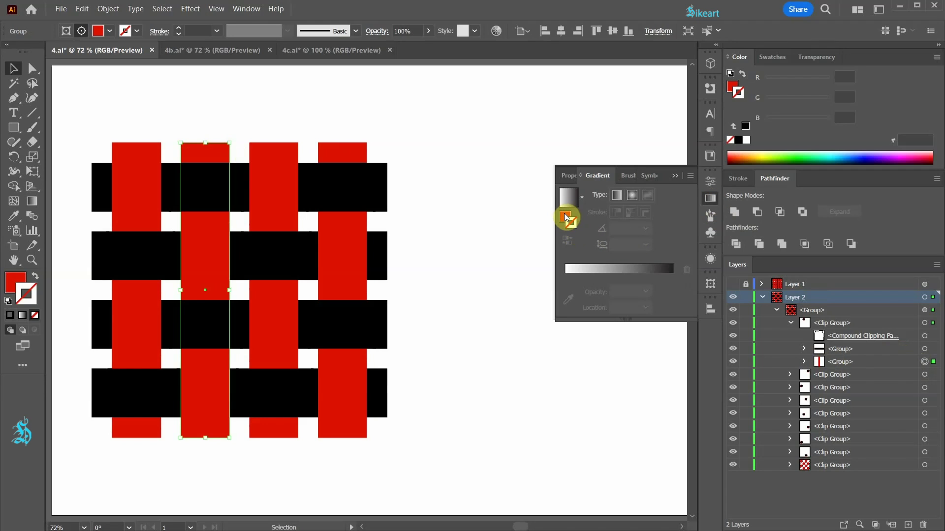
click(621, 275)
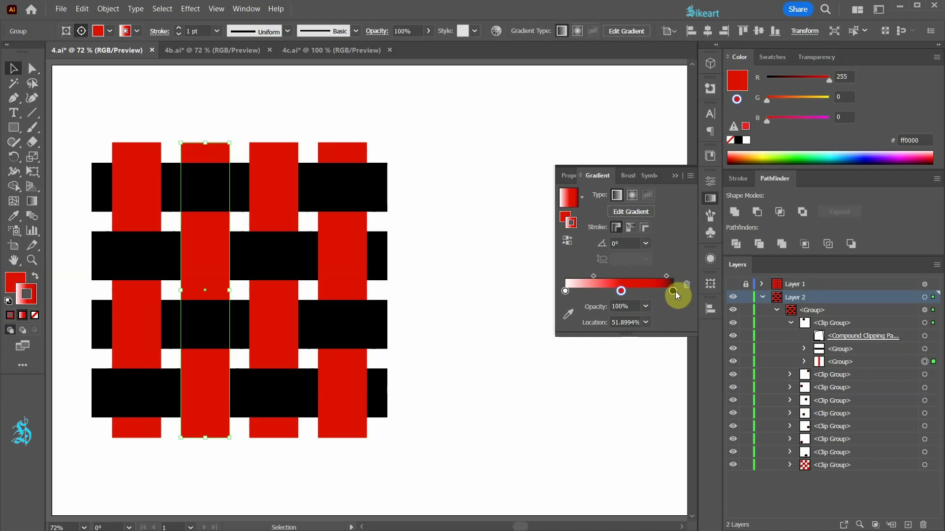
click(588, 290)
drag(589, 290, 576, 292)
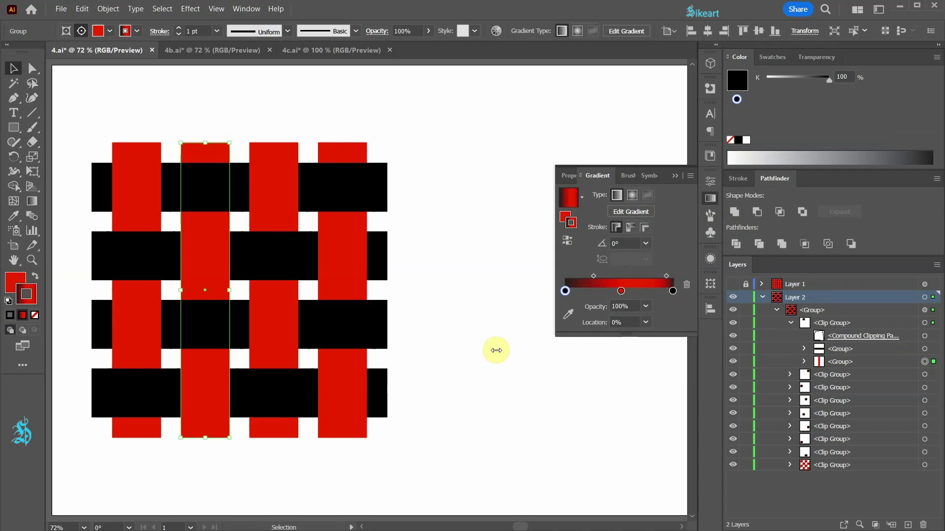
Set the strip's stroke to None and drag the gradient to darken where it meets the top bar.
key(x)
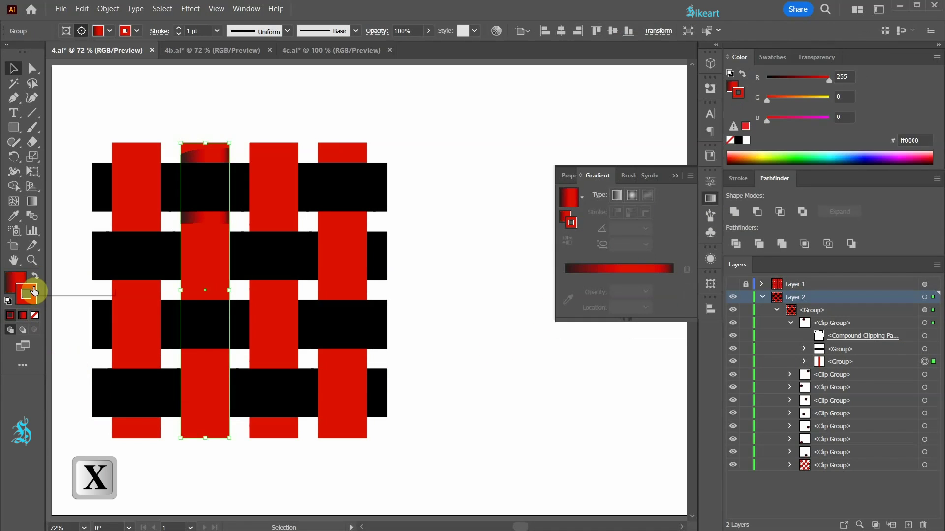
click(34, 313)
click(18, 282)
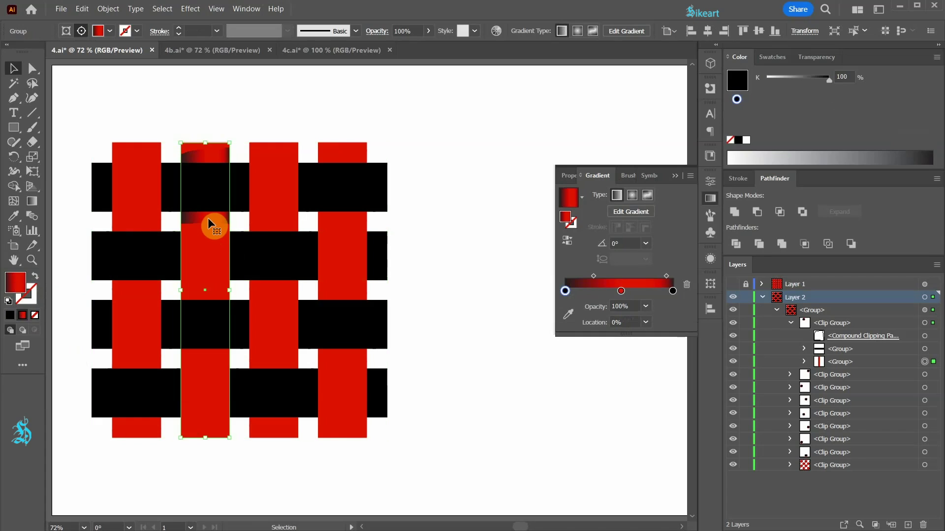
drag(208, 217, 220, 227)
drag(220, 225, 220, 225)
click(512, 312)
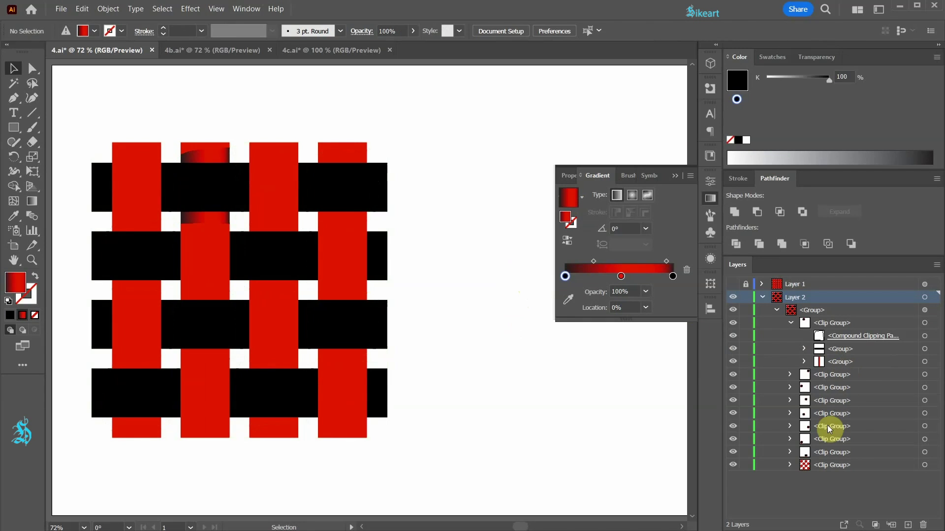
Ungroup the expanded woven artwork and deselect it.
click(924, 465)
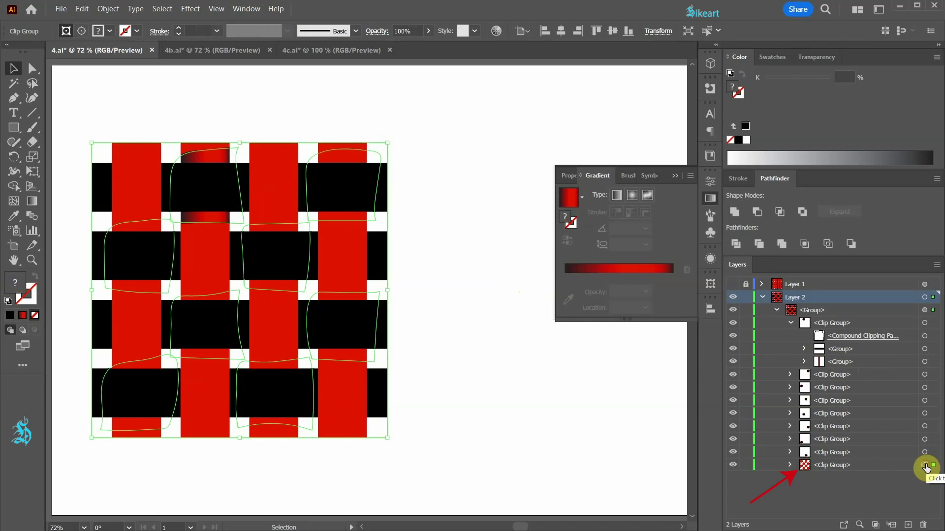
click(109, 9)
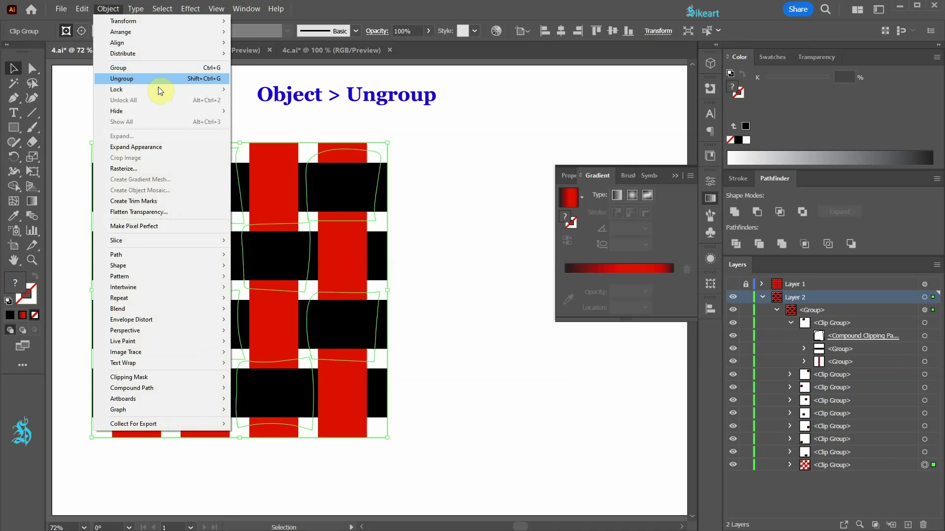
click(149, 78)
click(452, 170)
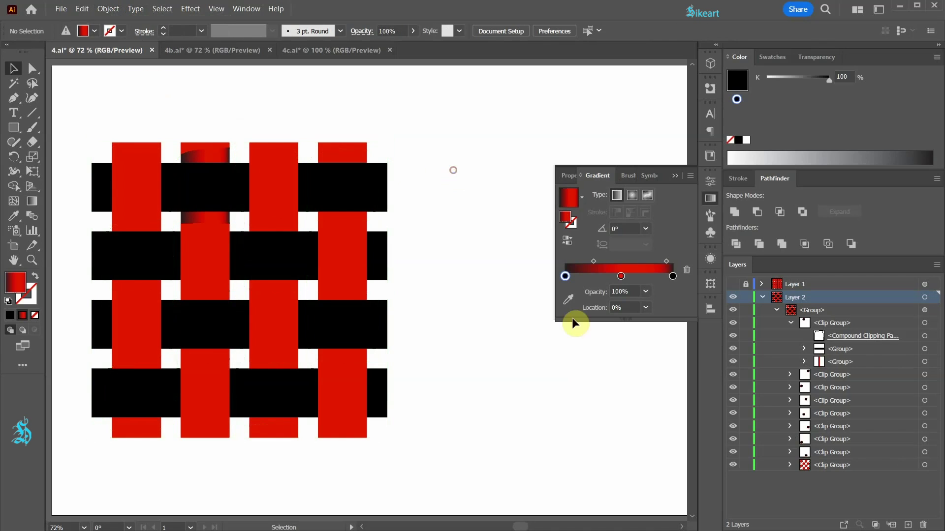
Select the second red strip rectangle in Layers and fill it with the gradient swatch.
click(789, 465)
scroll(849, 470, down, 3)
click(917, 423)
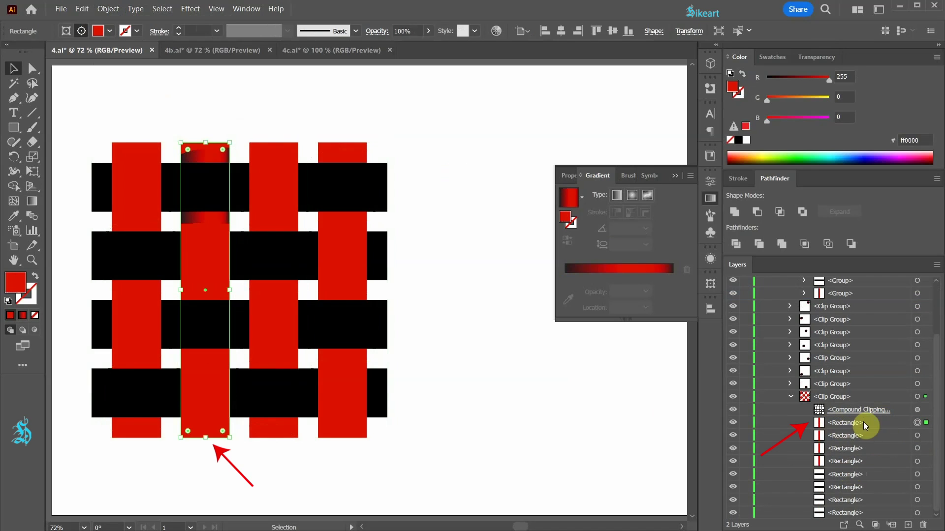
click(566, 202)
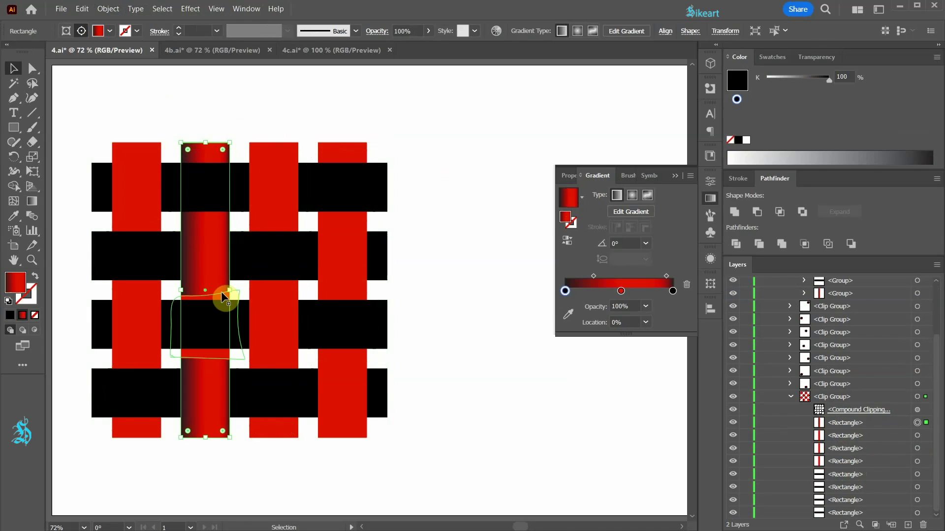
Apply the same gradient to the remaining strip piece and make Layer 1's second weave visible.
key(a)
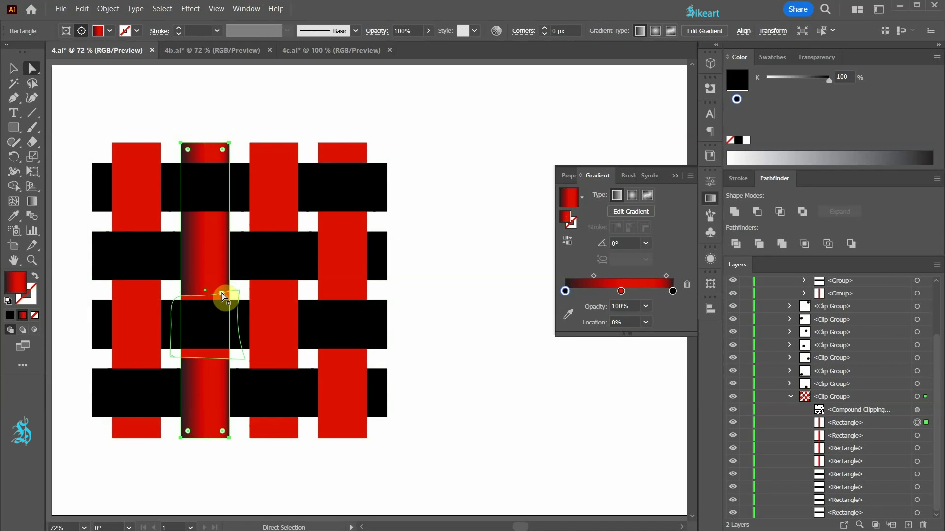
click(223, 296)
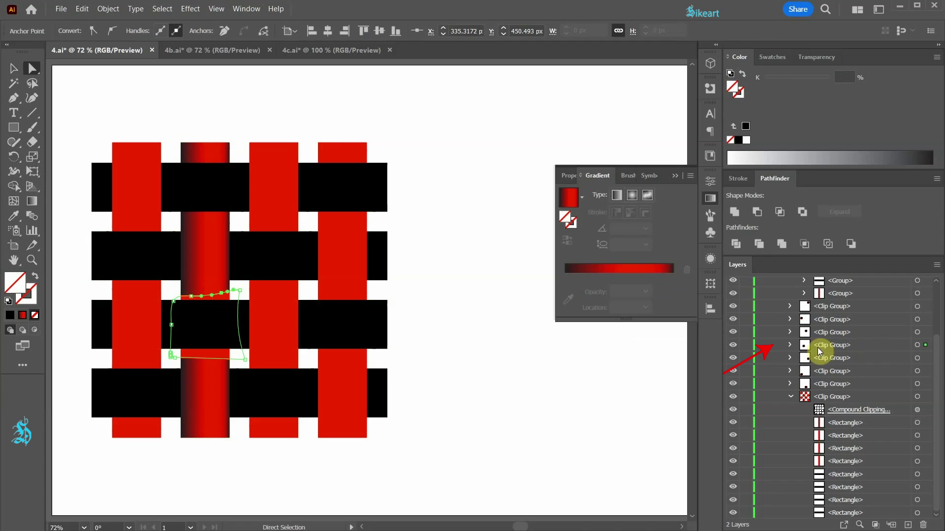
click(790, 345)
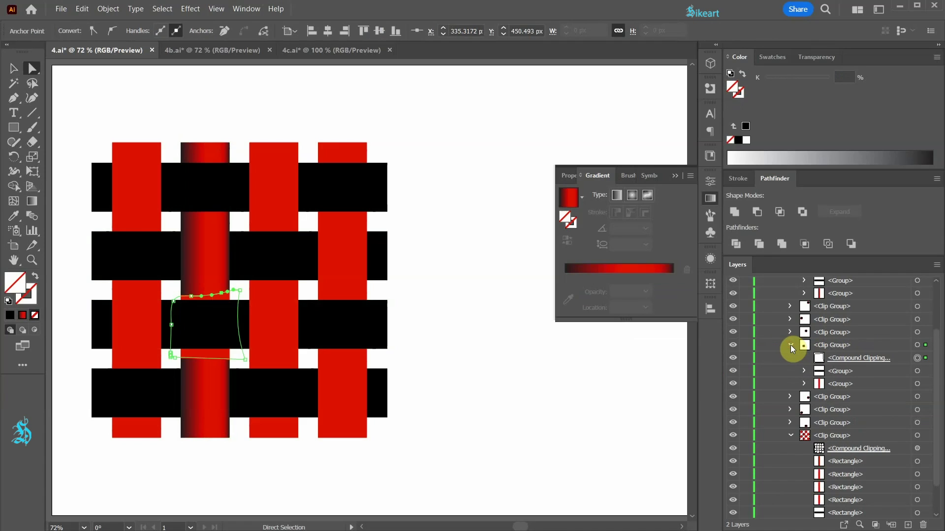
click(918, 384)
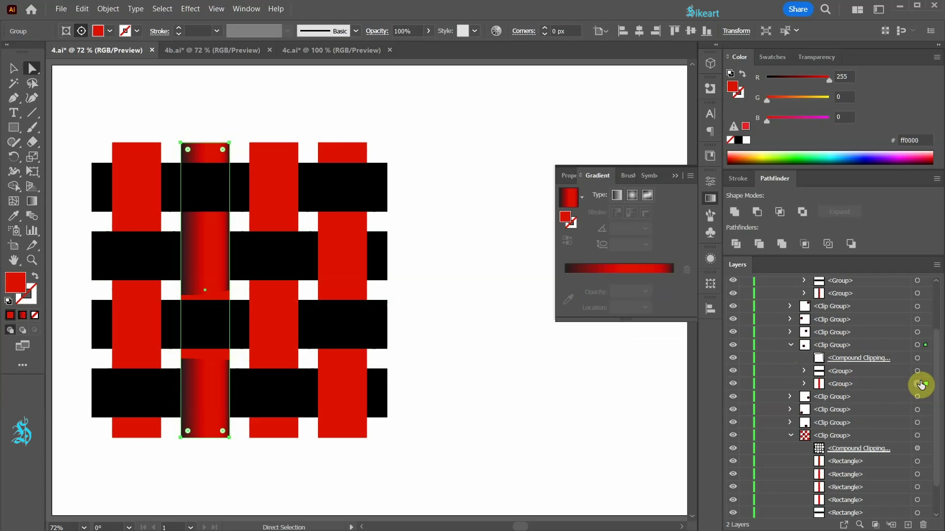
click(568, 198)
click(453, 259)
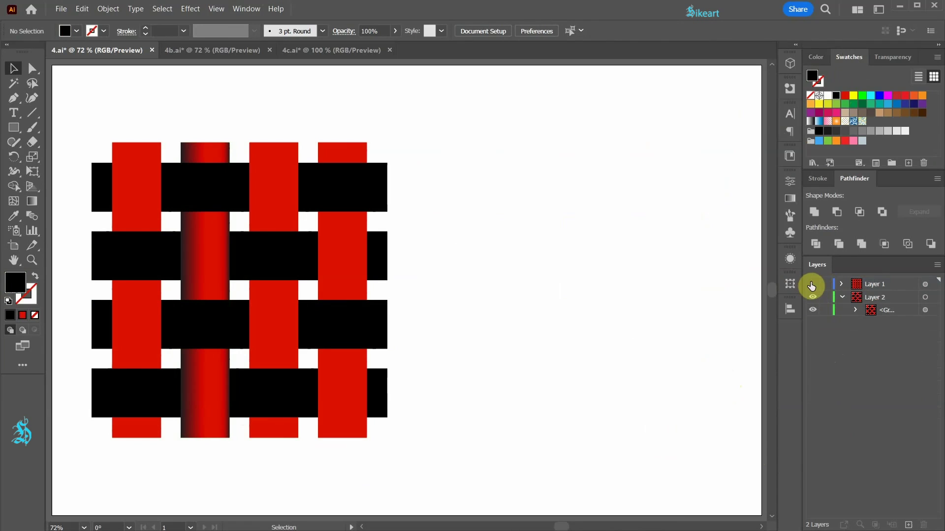
click(813, 284)
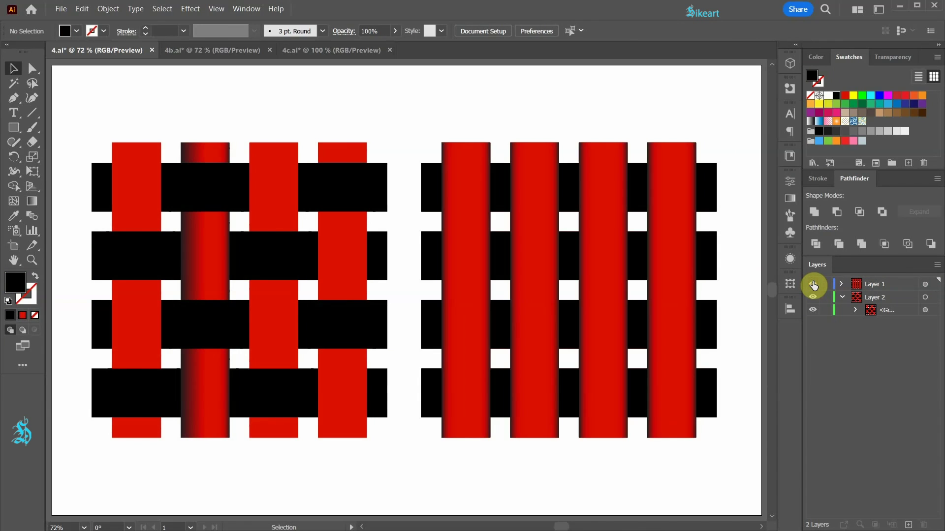
Lock Layer 2, select the whole right weave and make it an Intertwine object.
click(825, 298)
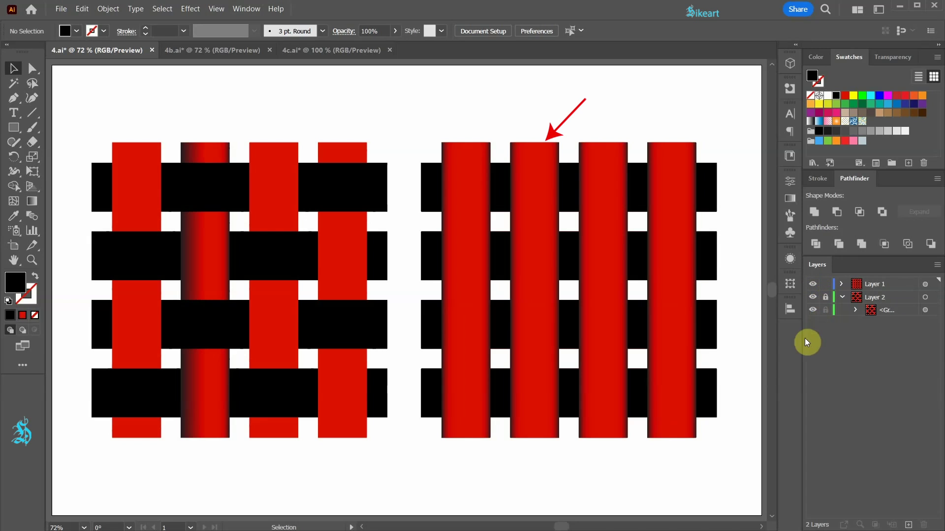
click(481, 156)
drag(418, 123, 735, 452)
click(108, 9)
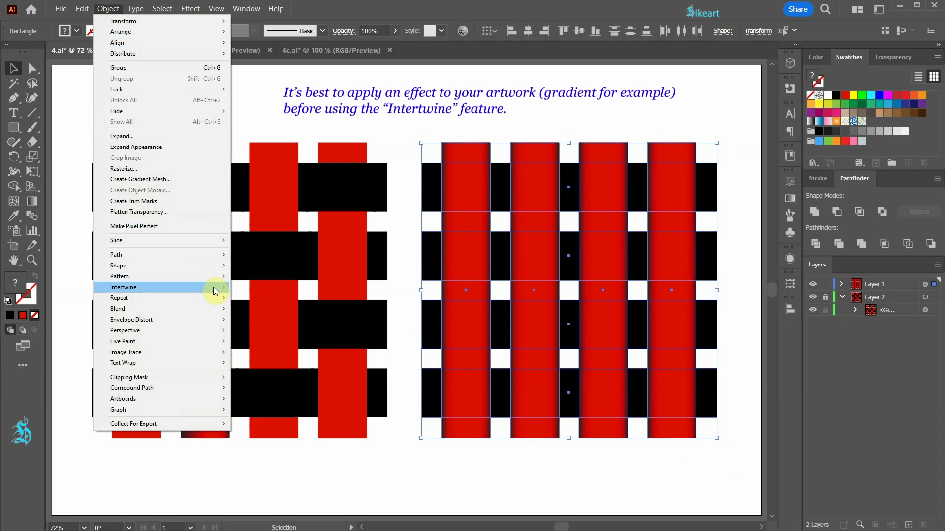
click(247, 288)
click(535, 188)
Flip seven crossings across all four rows into a checkerboard over-under pattern.
click(670, 187)
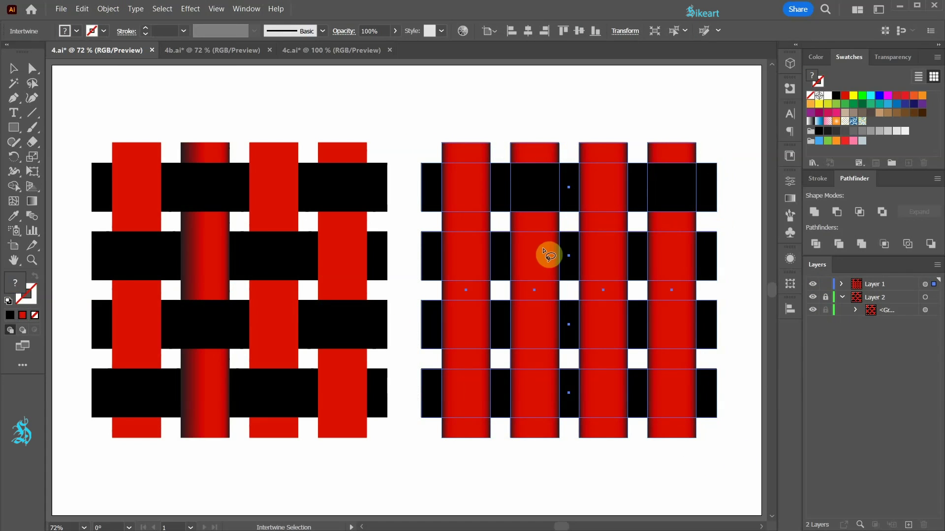
click(465, 255)
click(602, 255)
click(534, 325)
click(672, 325)
click(466, 392)
click(603, 393)
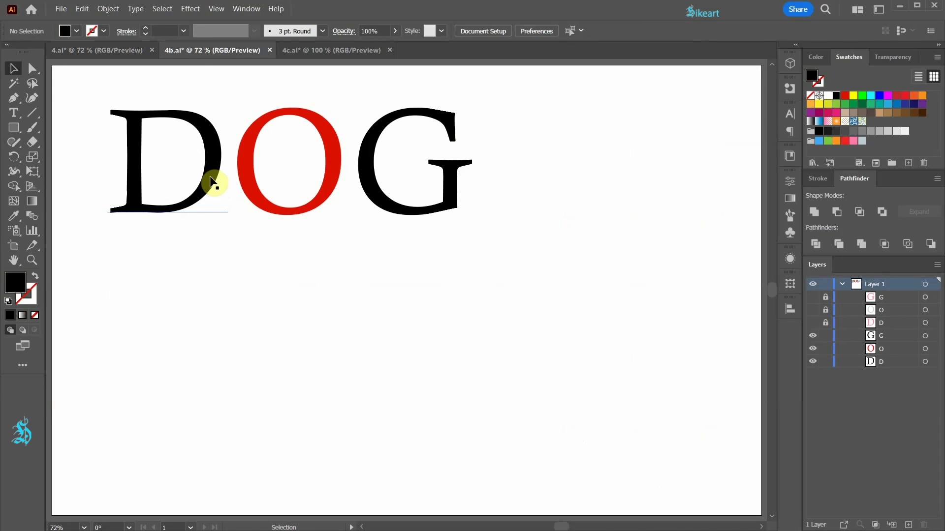
Move the red O down-left over the D and the G over the O, then select all three letters.
click(215, 181)
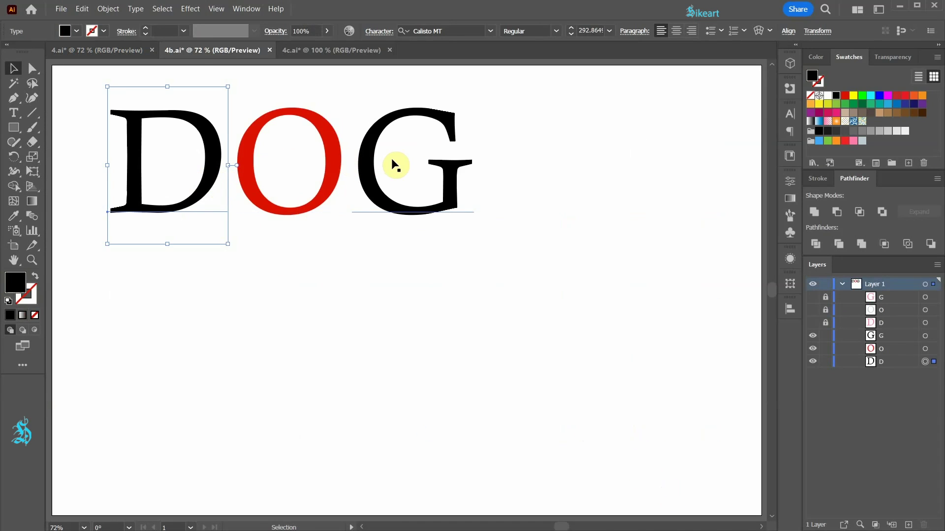
click(332, 157)
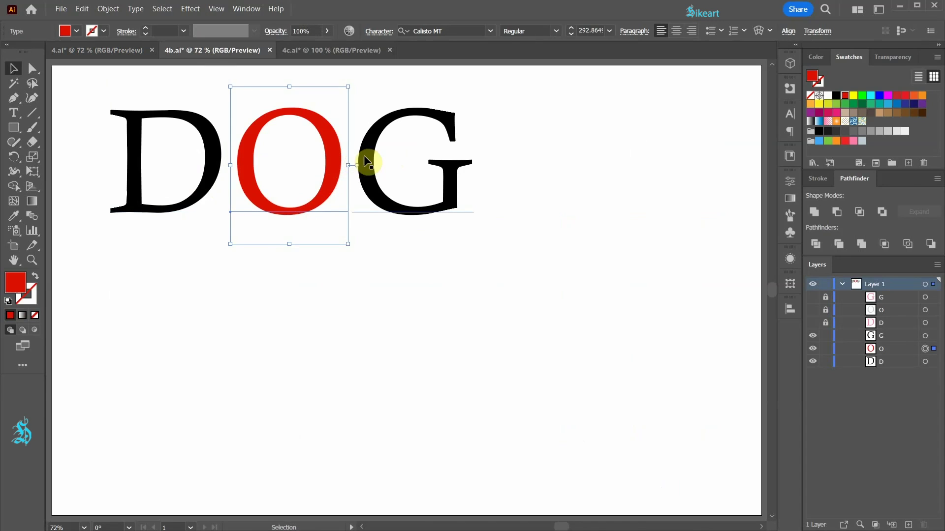
click(374, 159)
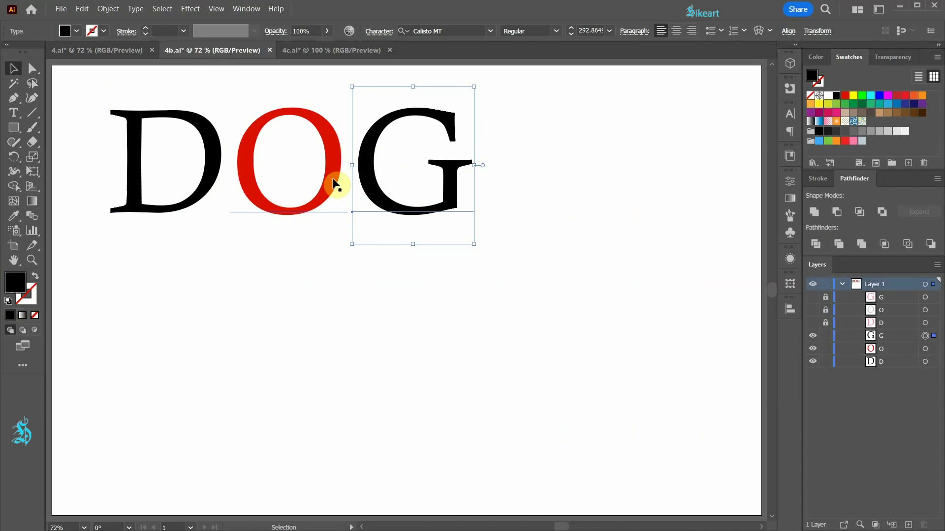
drag(331, 181, 264, 221)
drag(381, 191, 242, 251)
click(403, 205)
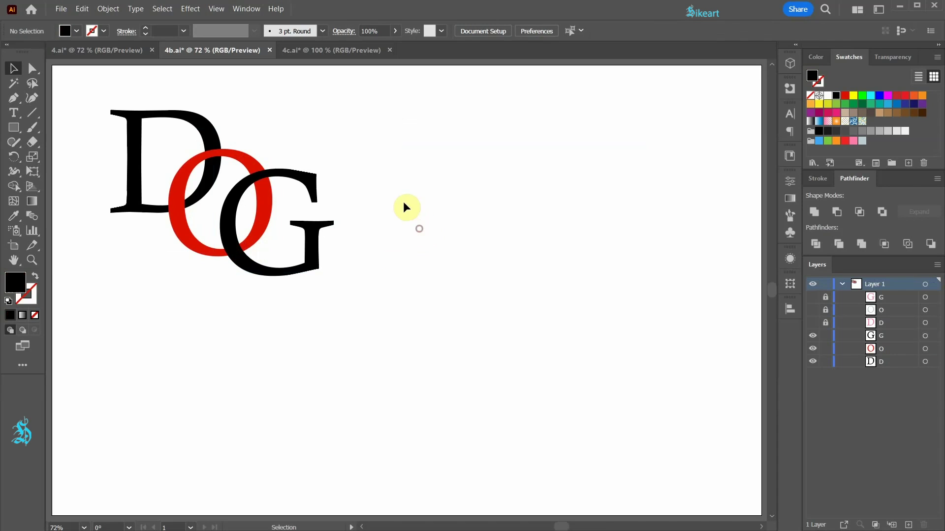
drag(94, 94, 361, 299)
Intertwine the D, O and G, marking both overlaps so the red O passes over the G.
click(108, 8)
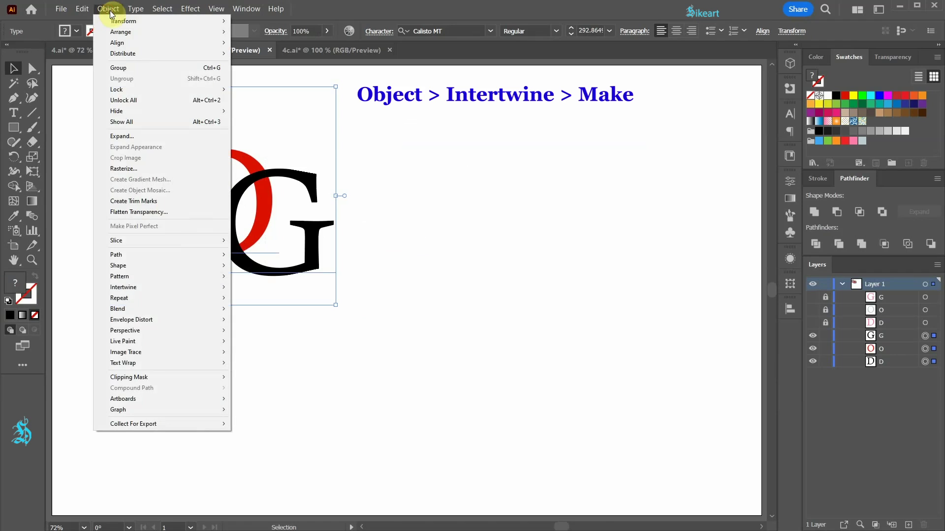
mouse_move(214, 288)
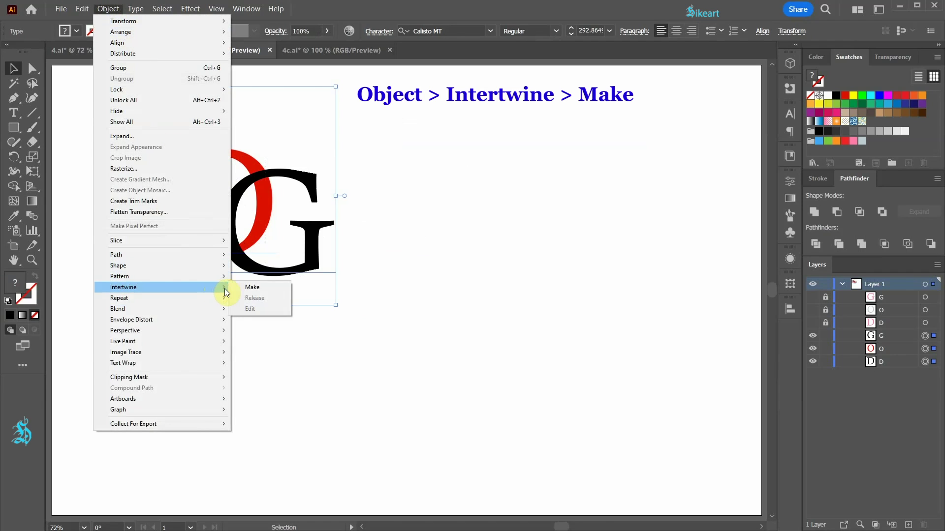
click(252, 287)
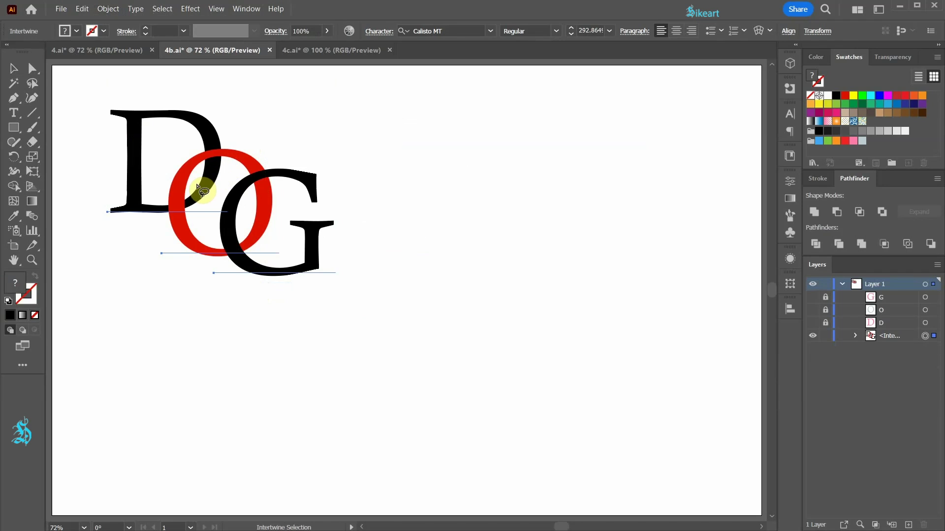
mouse_move(194, 182)
mouse_down()
mouse_move(160, 200)
mouse_move(159, 234)
mouse_move(195, 226)
mouse_move(203, 181)
mouse_move(186, 194)
mouse_up()
mouse_move(244, 221)
mouse_down()
mouse_move(208, 234)
mouse_move(215, 274)
mouse_move(269, 262)
mouse_move(246, 219)
mouse_up()
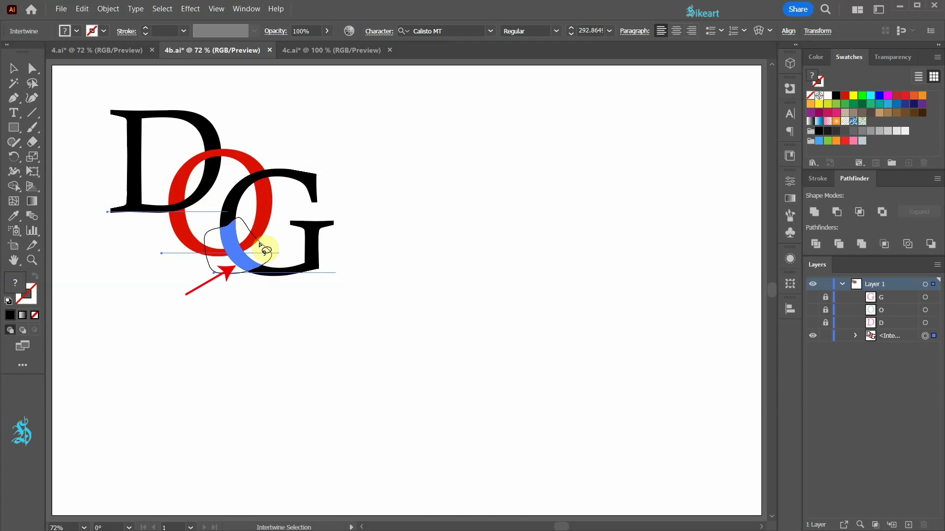
right_click(238, 247)
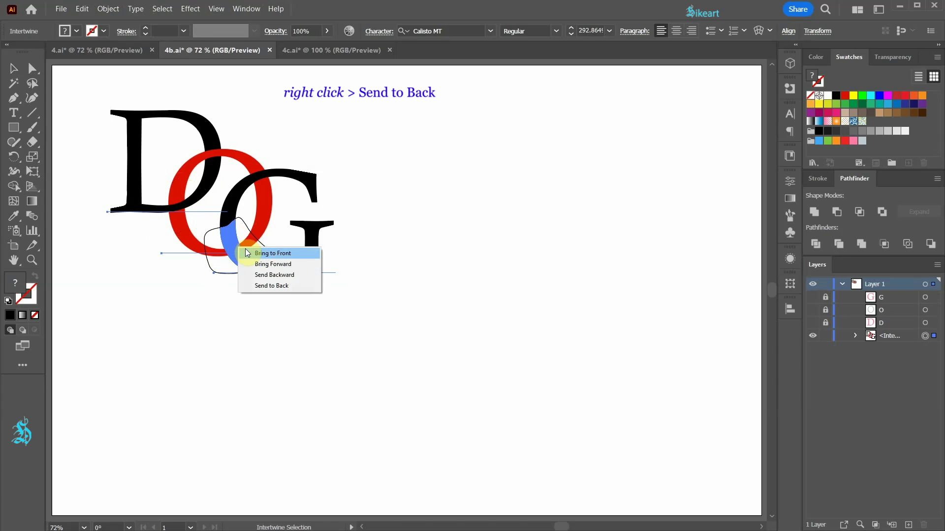
click(290, 286)
Select the O inside the expanded Intertwine group in Layers and nudge it down-left.
key(v)
click(384, 227)
click(306, 246)
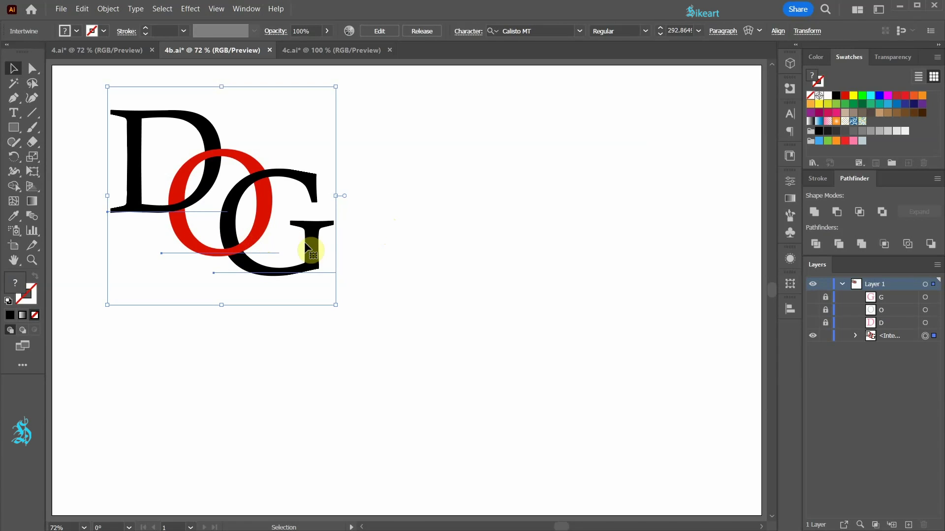
click(855, 335)
key(a)
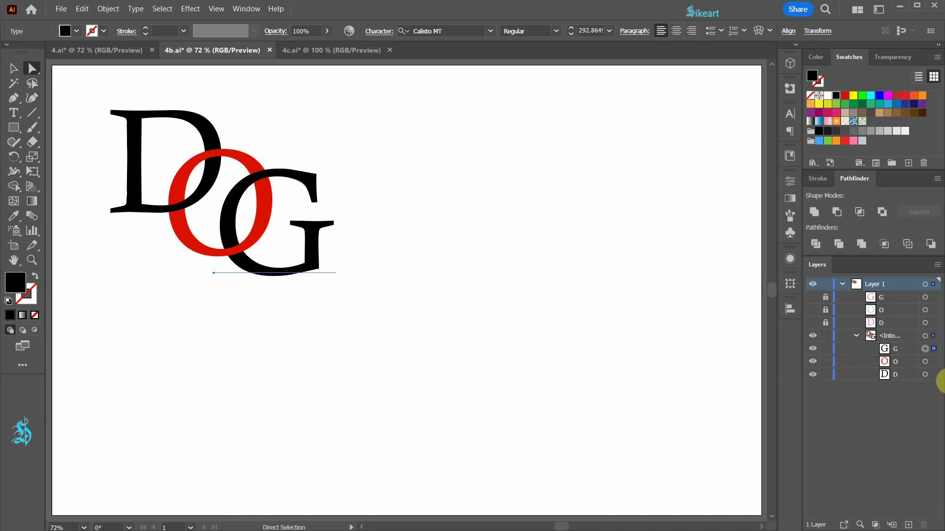
click(925, 361)
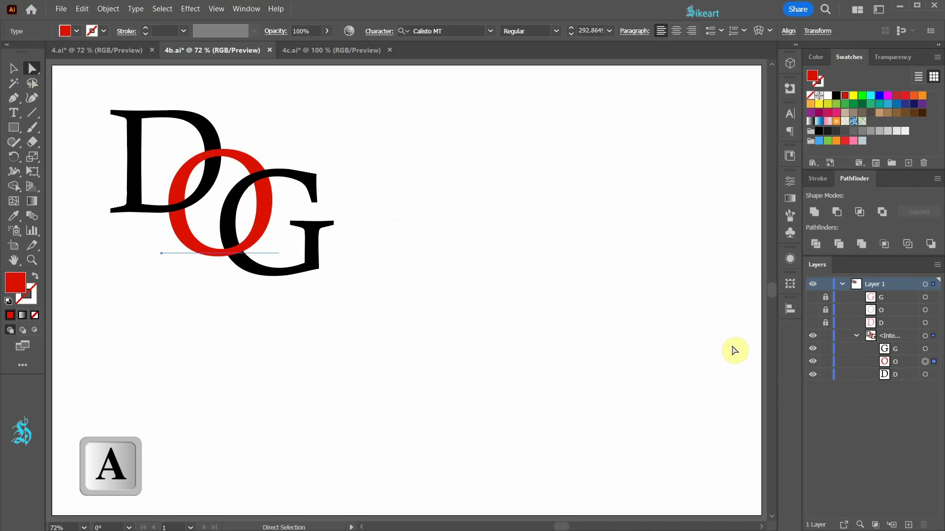
mouse_move(209, 251)
mouse_down()
mouse_move(197, 251)
mouse_move(199, 282)
mouse_move(214, 285)
mouse_move(186, 285)
mouse_move(185, 234)
mouse_move(202, 269)
mouse_move(203, 258)
mouse_up()
click(402, 266)
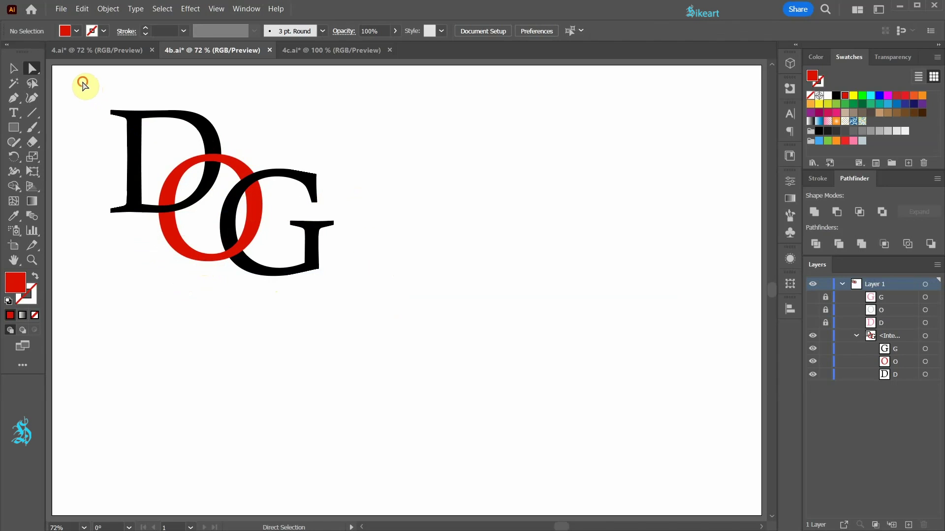
drag(84, 84, 290, 284)
click(190, 9)
mouse_move(253, 124)
click(340, 125)
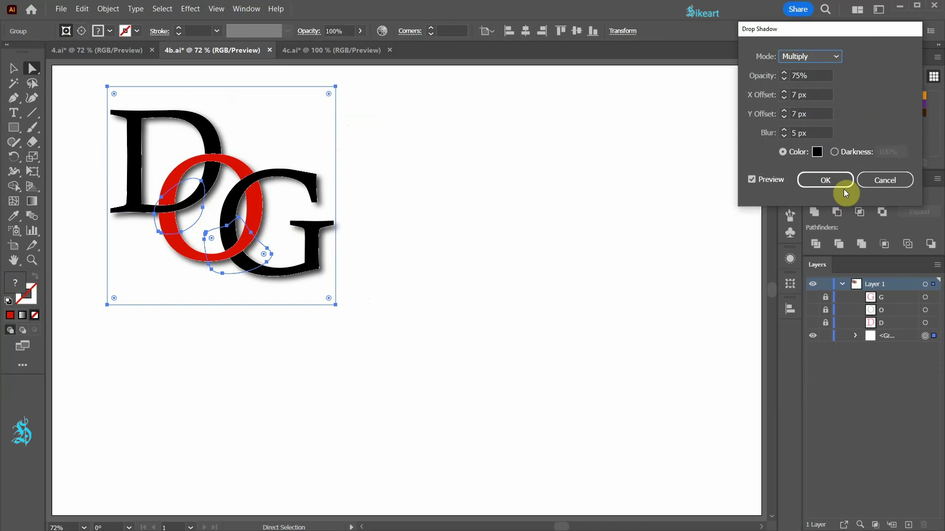
click(838, 181)
click(573, 259)
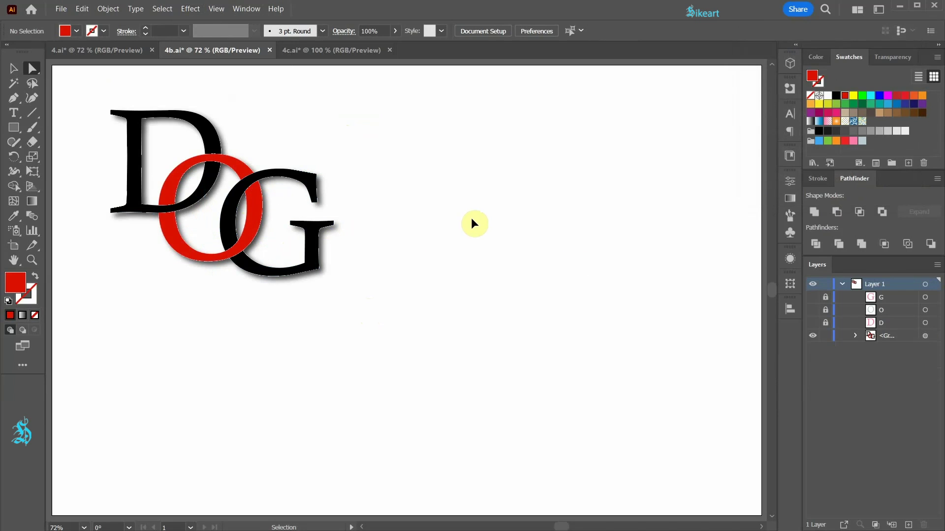
key(ctrl+z)
click(515, 245)
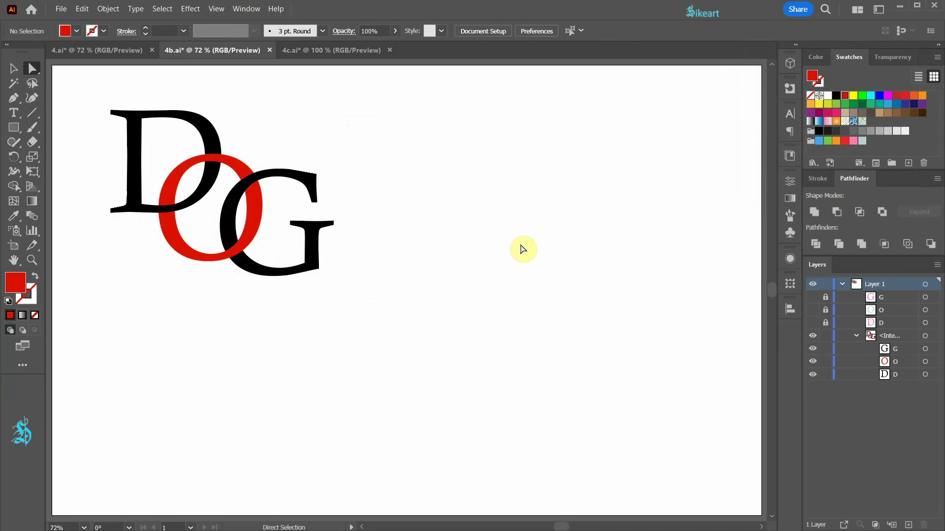
key(ctrl+z)
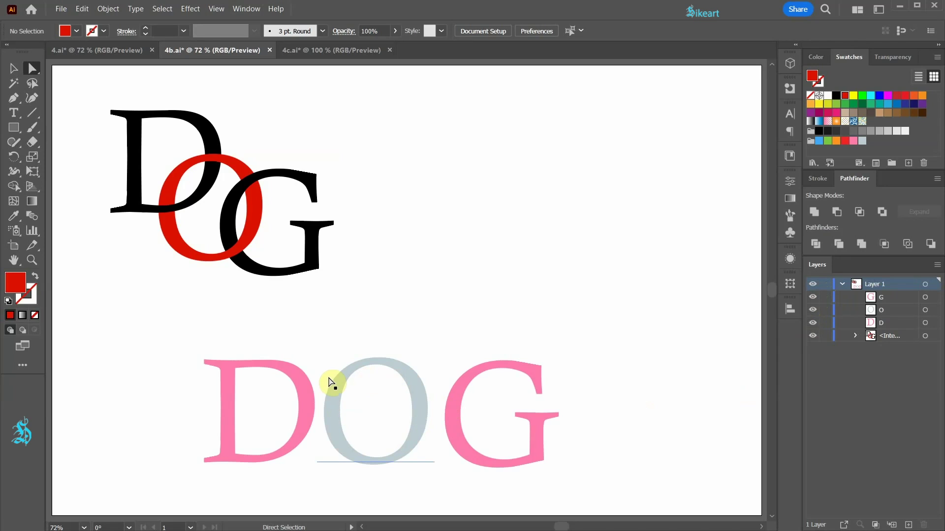
Move the pink and grey DOG up-right and apply a Stylize > Drop Shadow effect.
key(v)
drag(179, 332, 601, 482)
drag(458, 400, 551, 360)
click(191, 9)
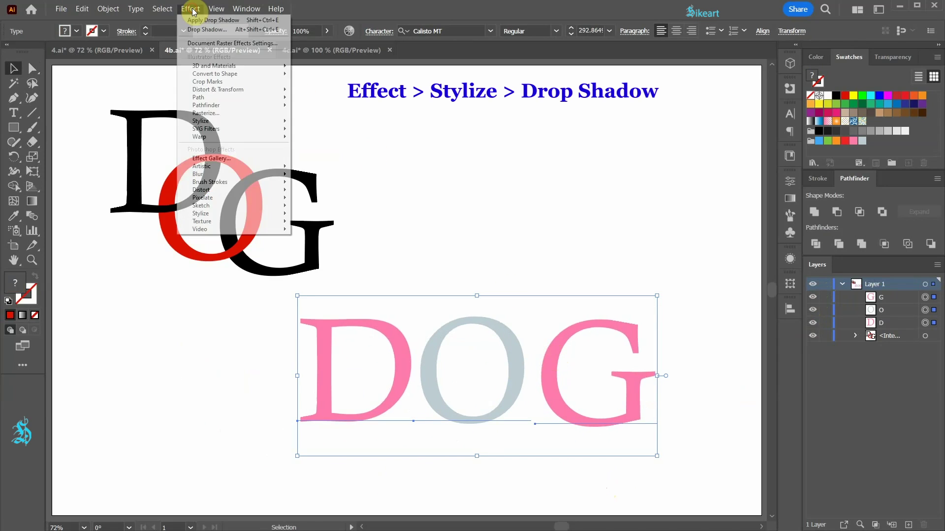
mouse_move(273, 121)
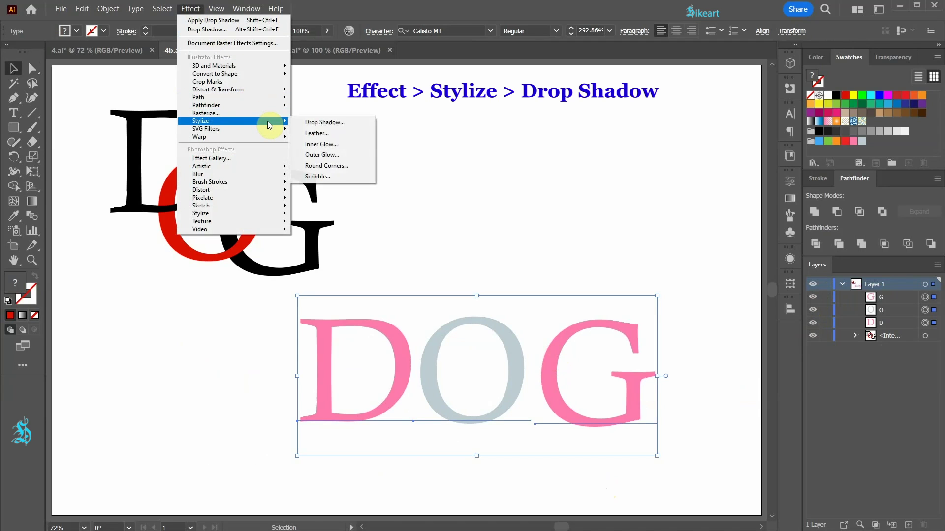
click(329, 123)
click(826, 180)
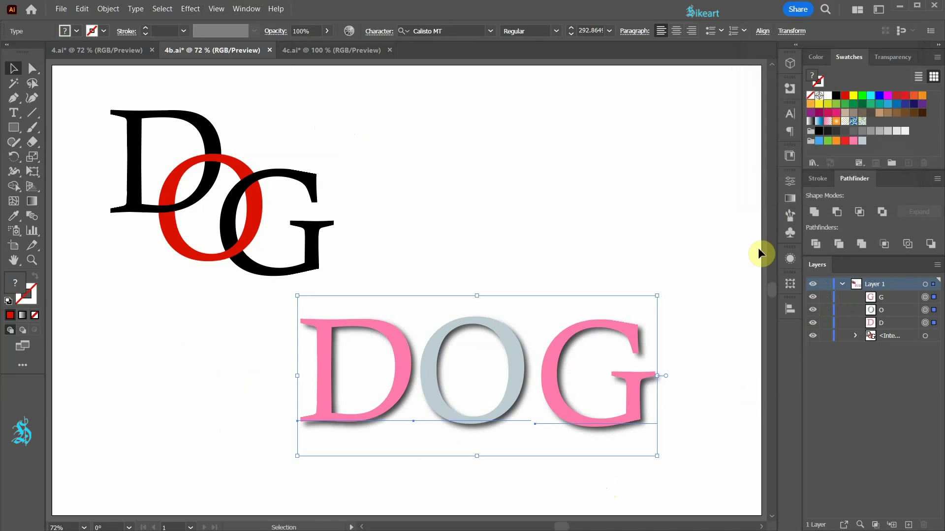
Drag the D, O and G into a diagonal overlap and reselect the three letters.
click(526, 362)
drag(395, 351, 471, 238)
drag(513, 352, 525, 278)
drag(583, 336, 580, 274)
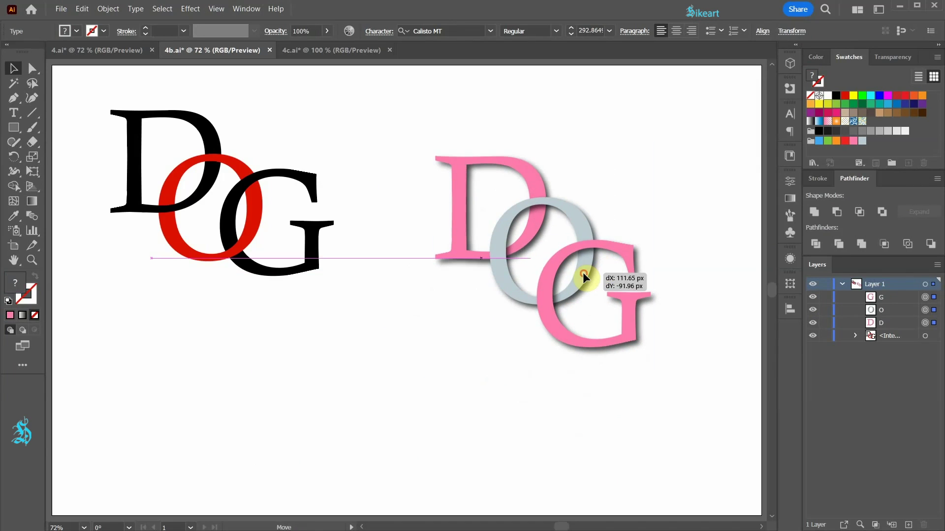
click(429, 132)
drag(506, 256, 667, 357)
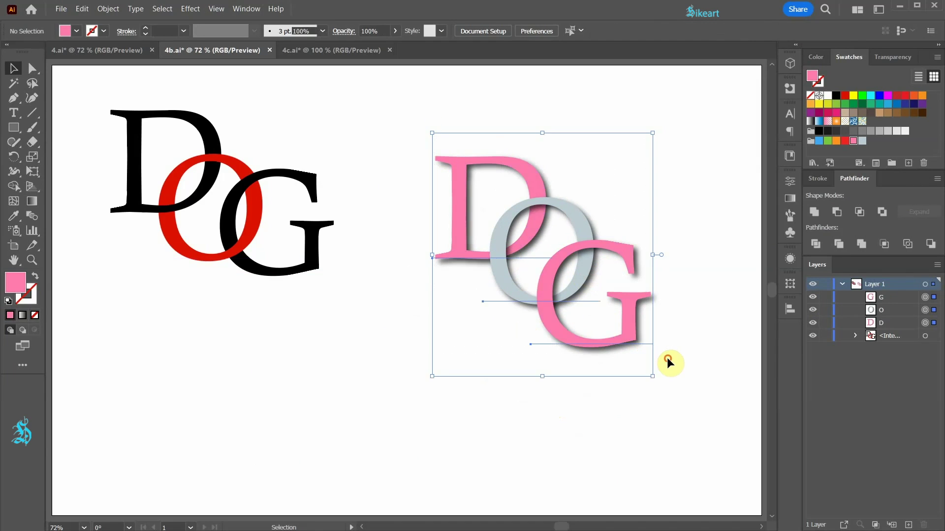
click(108, 9)
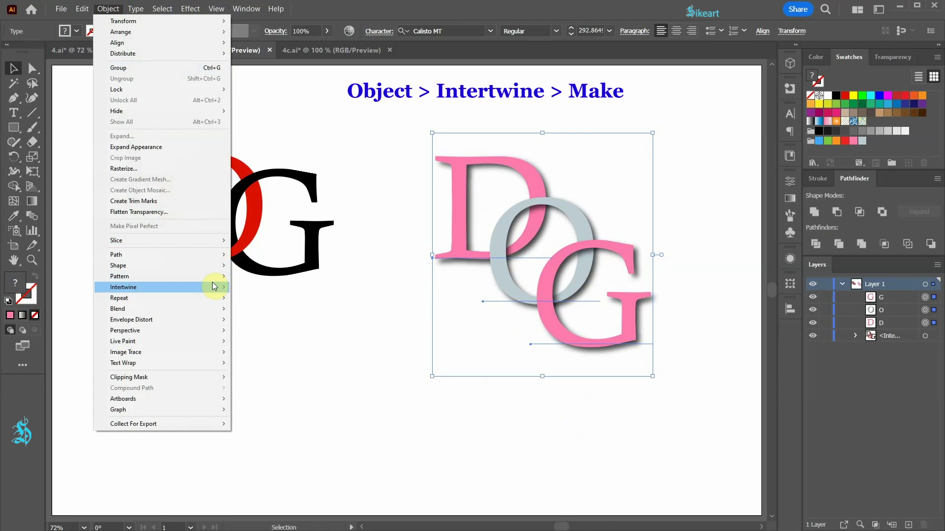
Make the pink DOG an Intertwine, sending the O behind the D and behind the G.
mouse_move(218, 287)
click(254, 288)
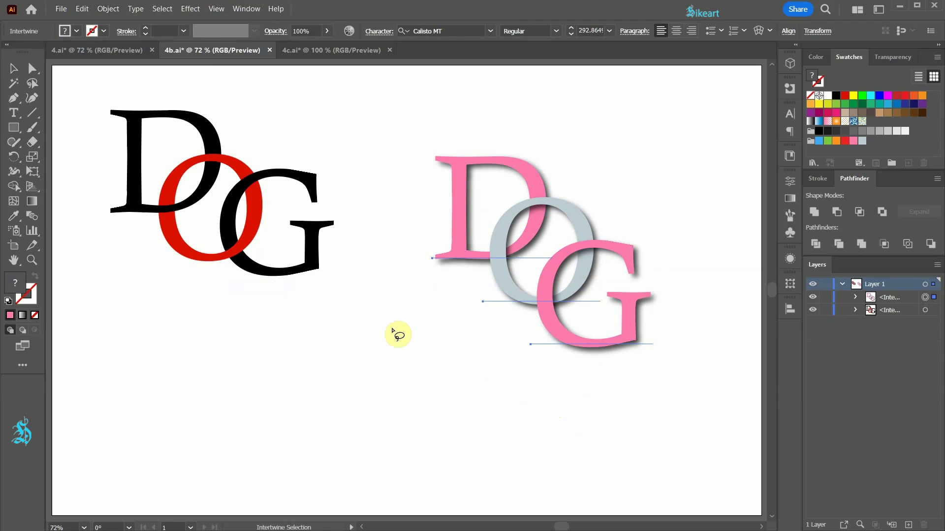
mouse_move(517, 230)
mouse_down()
mouse_move(479, 238)
mouse_move(474, 272)
mouse_move(489, 288)
mouse_move(522, 273)
mouse_move(531, 257)
mouse_move(530, 230)
mouse_move(512, 239)
mouse_up()
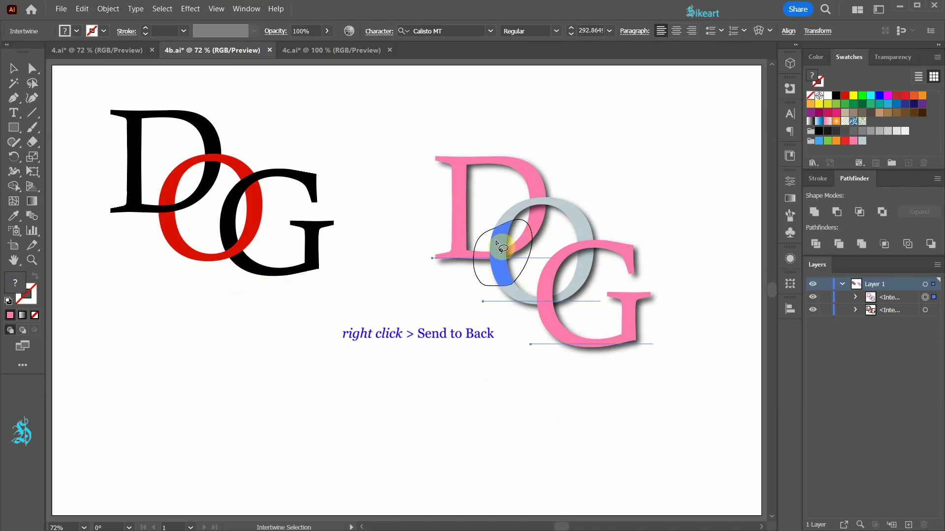
right_click(497, 244)
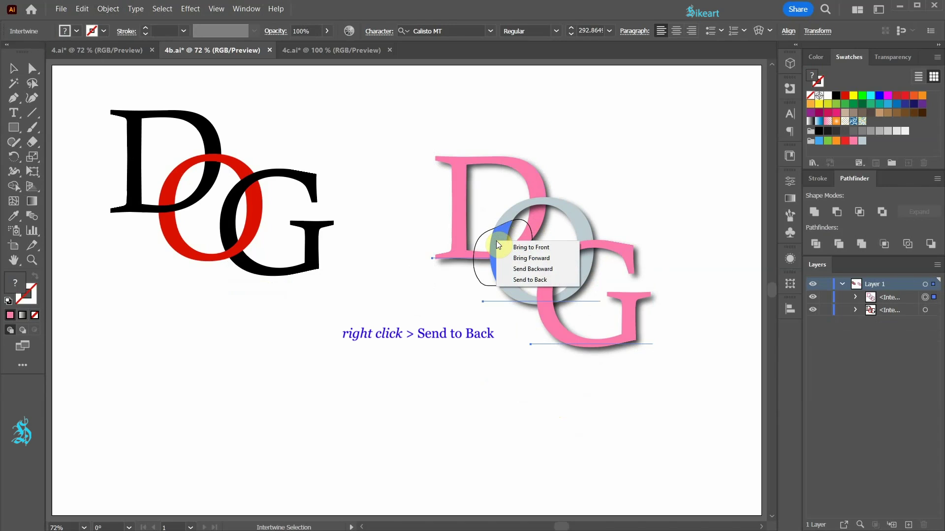
click(529, 280)
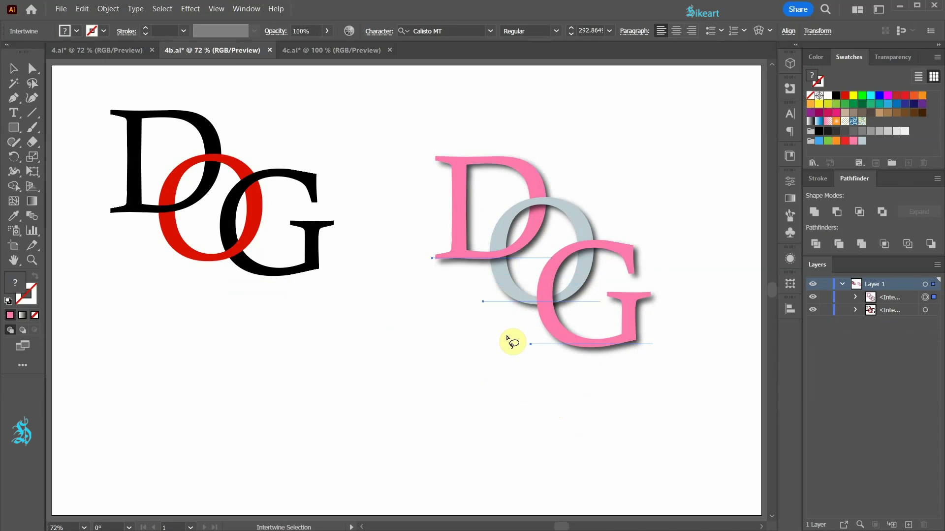
mouse_move(507, 339)
mouse_down()
mouse_move(512, 321)
mouse_move(565, 285)
mouse_move(552, 295)
mouse_up()
right_click(549, 291)
click(581, 329)
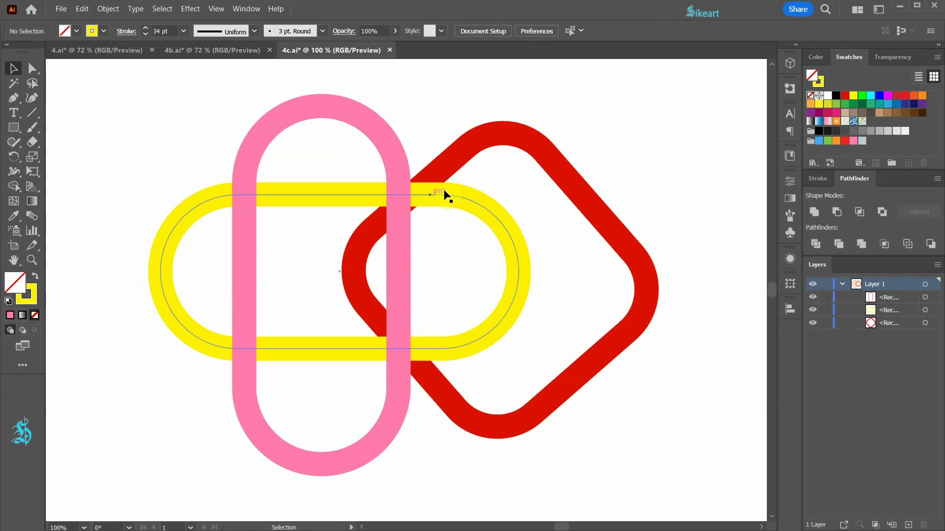
Select all three rounded loops, make them an Intertwine, and mark the top yellow crossing.
drag(346, 158, 457, 255)
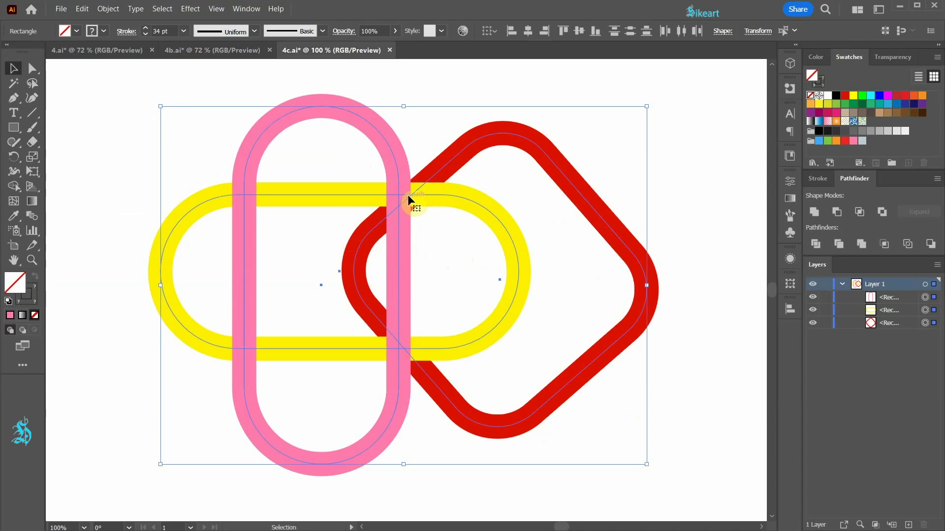
key(ctrl+a)
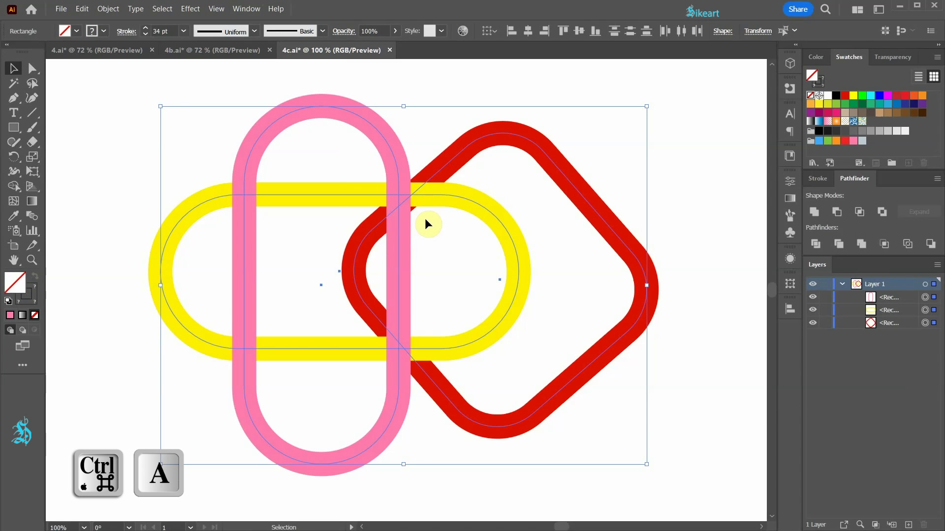
click(107, 9)
mouse_move(185, 288)
click(246, 286)
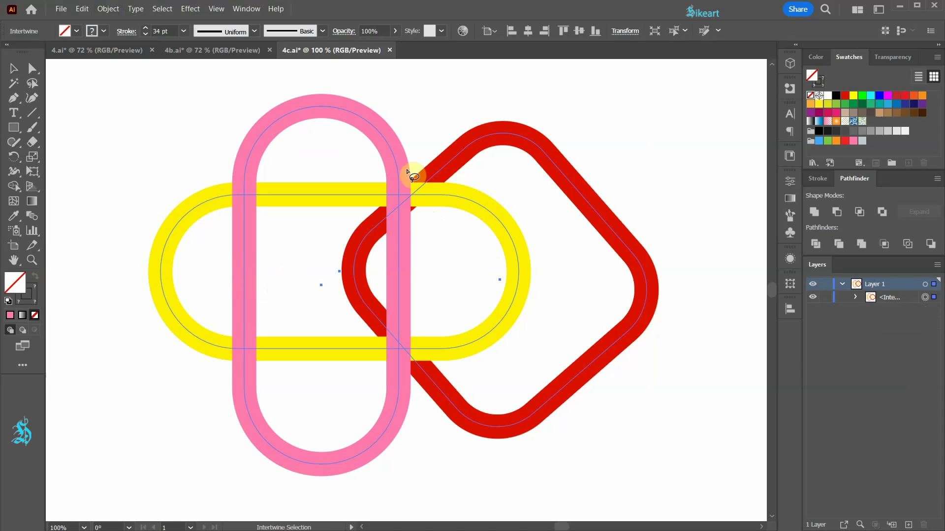
mouse_move(363, 151)
mouse_down()
mouse_move(330, 190)
mouse_move(342, 221)
mouse_move(390, 240)
mouse_move(430, 246)
mouse_move(477, 196)
mouse_move(463, 145)
mouse_move(391, 139)
mouse_move(352, 153)
mouse_move(359, 172)
mouse_up()
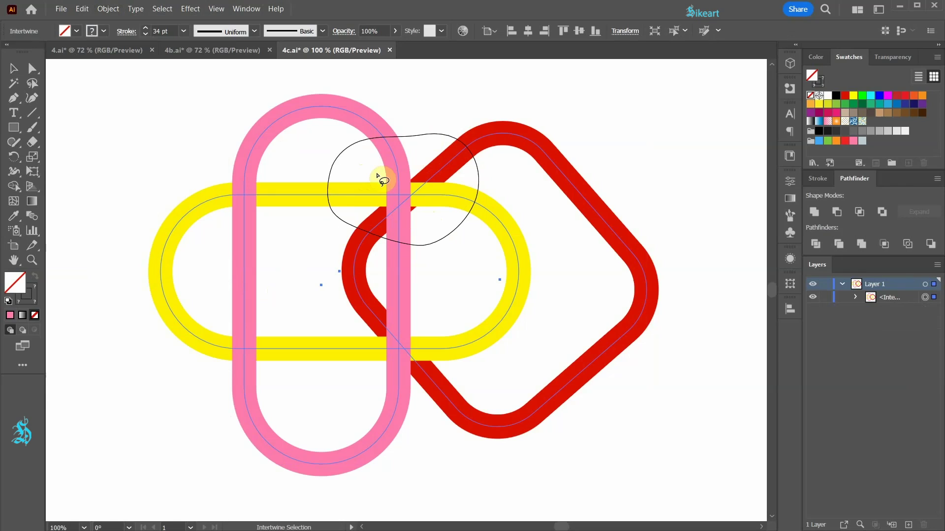
Bring the yellow band to the front at the top crossing and mark the lower red–pink crossing.
right_click(426, 197)
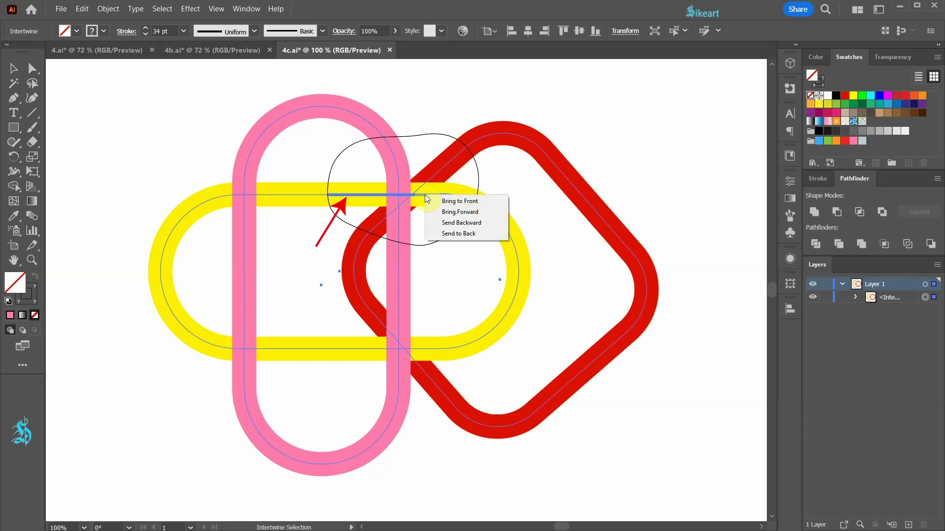
click(453, 203)
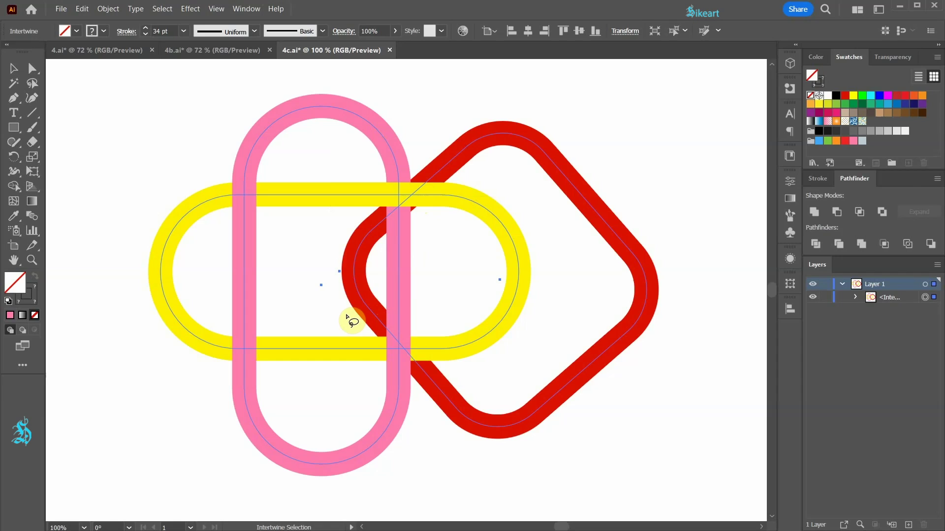
mouse_move(352, 321)
mouse_down()
mouse_move(386, 306)
mouse_move(383, 274)
mouse_move(337, 341)
mouse_move(367, 393)
mouse_move(481, 394)
mouse_move(480, 330)
mouse_move(374, 279)
mouse_up()
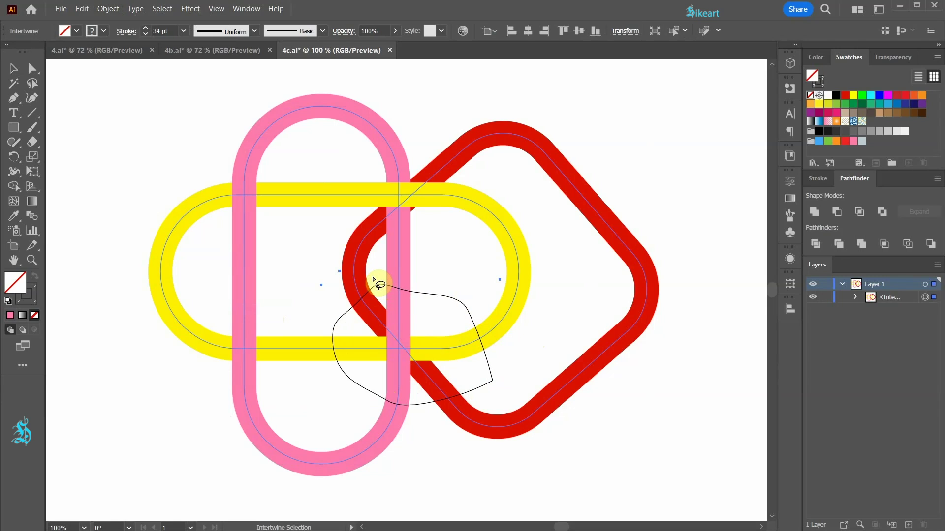
Bring the red band in front of the pink at the lower crossing.
click(380, 322)
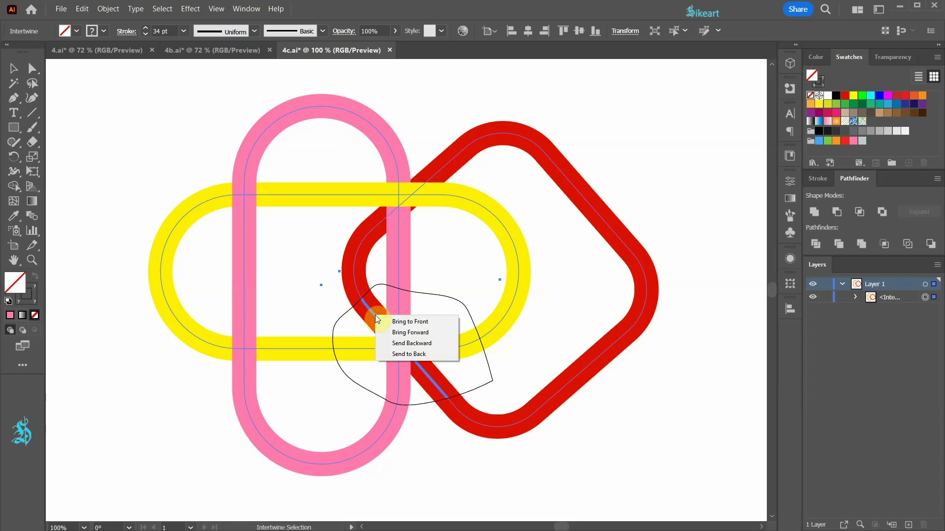
click(420, 323)
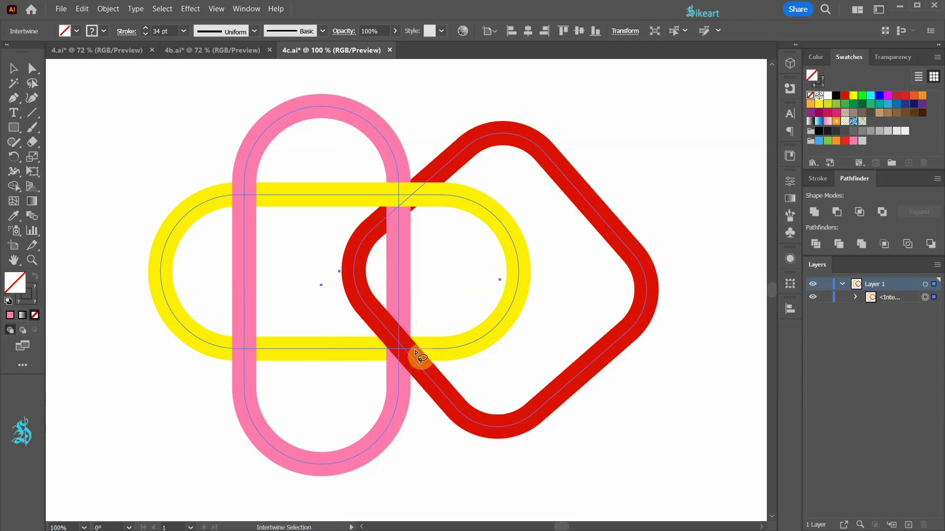